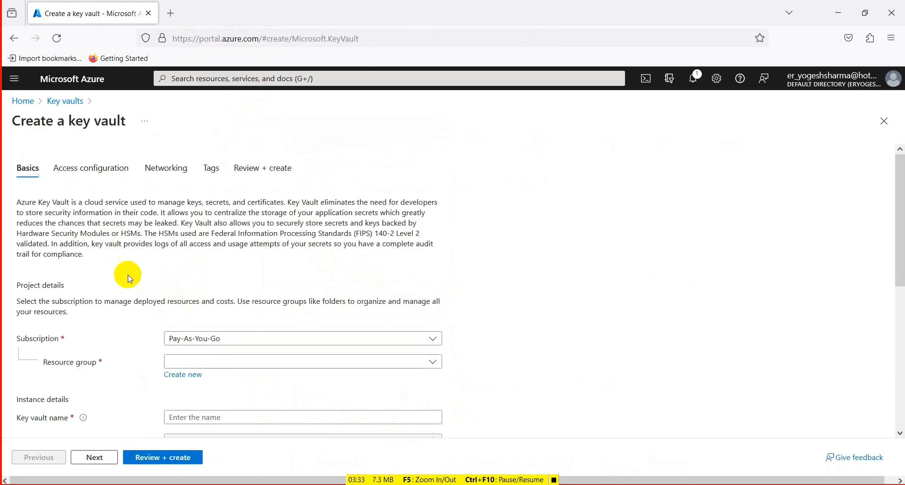
- Create a new resource group named rg-keyVaultDemo for the key vault
{"action": "scroll", "coordinate": [231, 374], "scroll_direction": "down", "scroll_amount": 4}
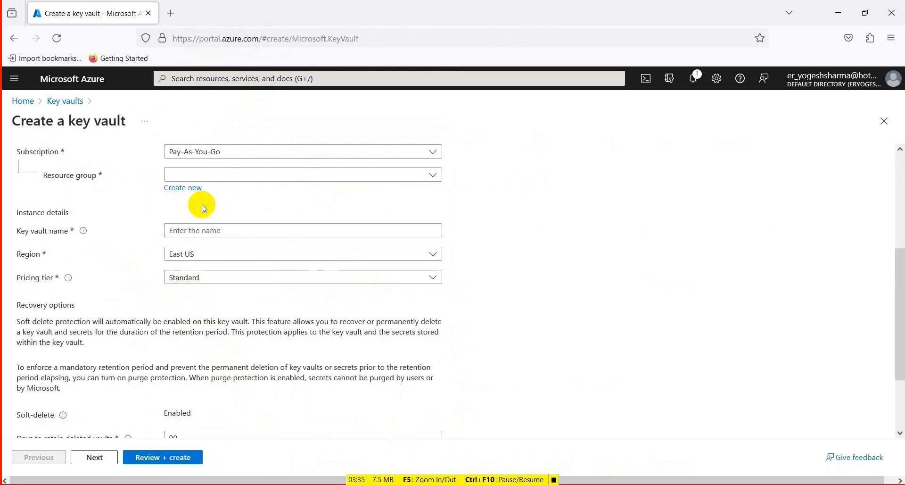
{"action": "left_click", "coordinate": [184, 188]}
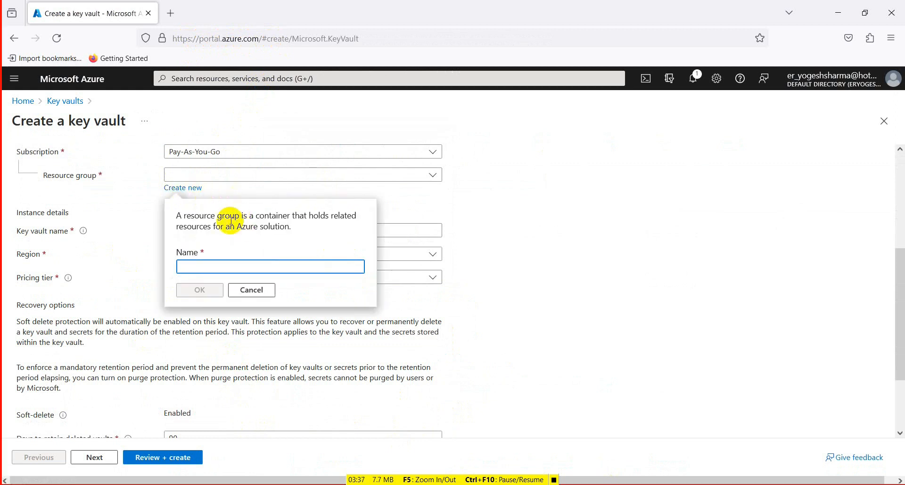
{"action": "type", "text": "rg-keyVaultDemo"}
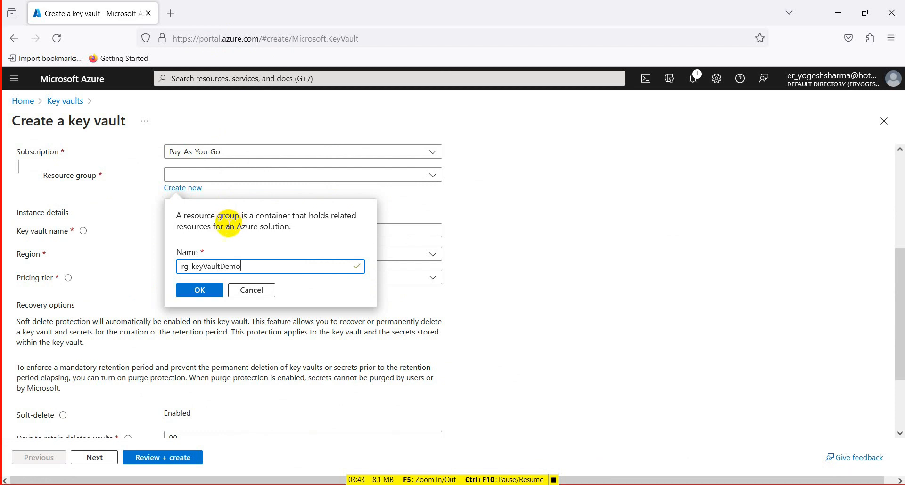
{"action": "left_click", "coordinate": [201, 290]}
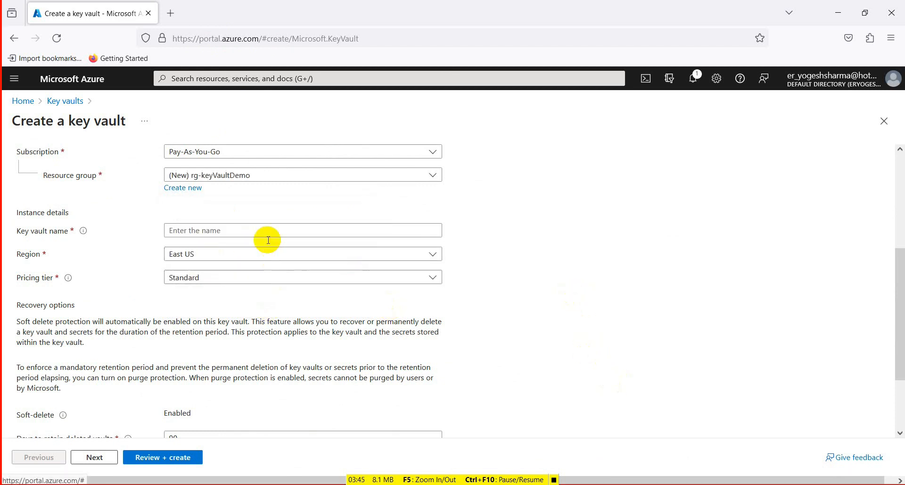
- Name the key vault keyVaultdemo123456
{"action": "left_click", "coordinate": [241, 231]}
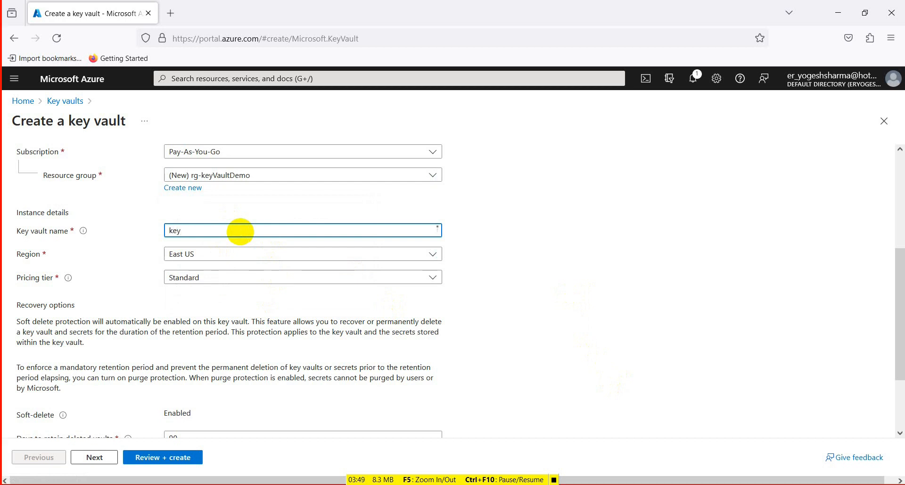
{"action": "type", "text": "ultdemo1234"}
{"action": "key", "text": "Tab"}
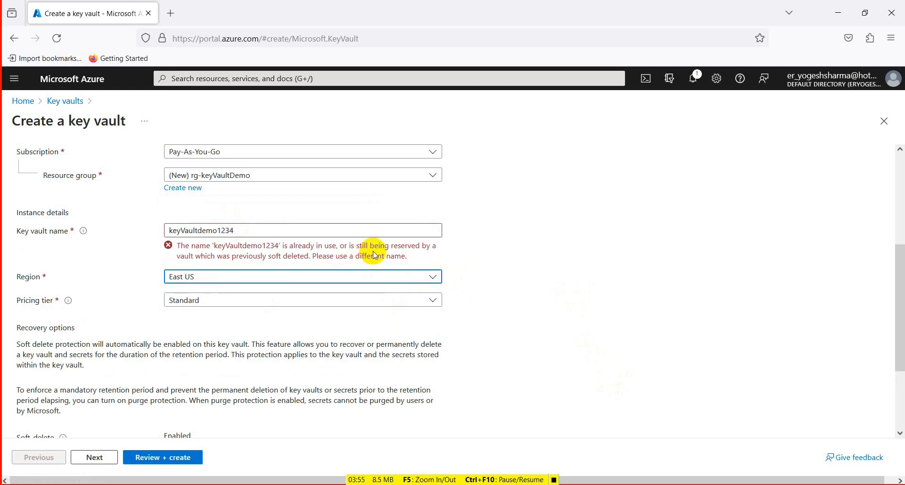
{"action": "left_click", "coordinate": [324, 231]}
{"action": "type", "text": "56"}
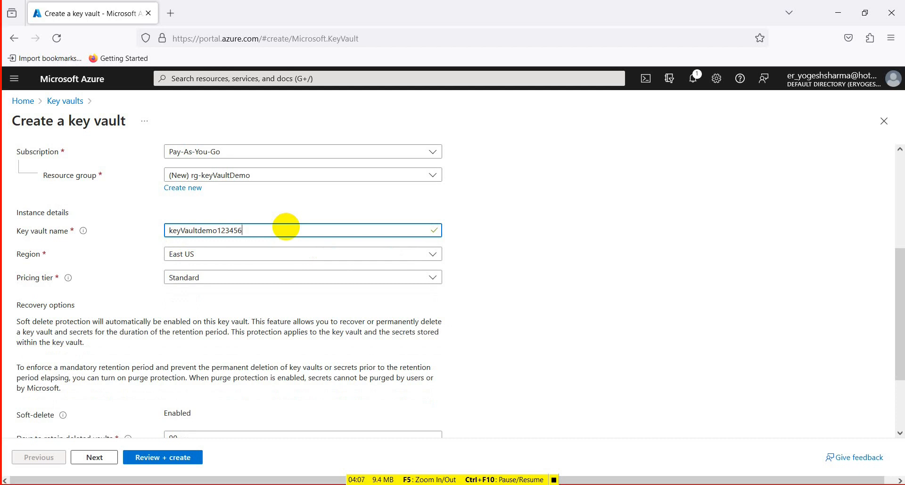
- Set the key vault's region to Central India, keeping the Standard pricing tier
{"action": "left_click", "coordinate": [219, 254]}
{"action": "type", "text": "Indi"}
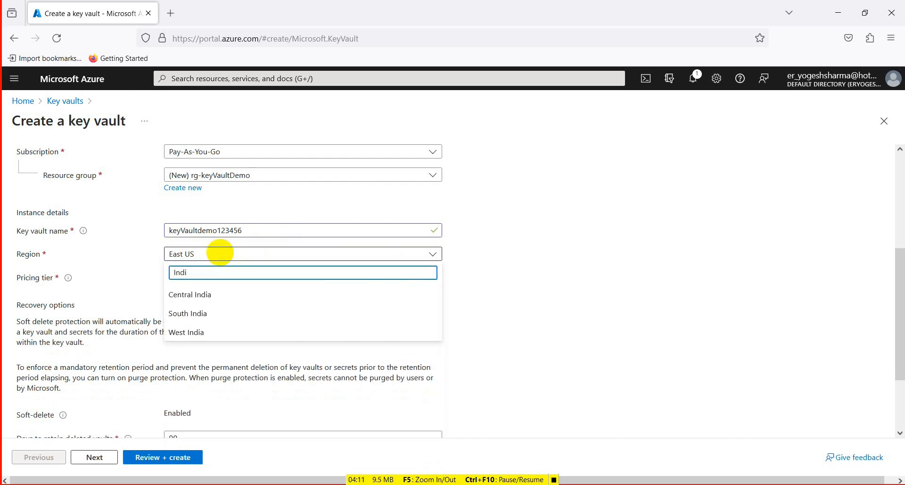
{"action": "left_click", "coordinate": [188, 298]}
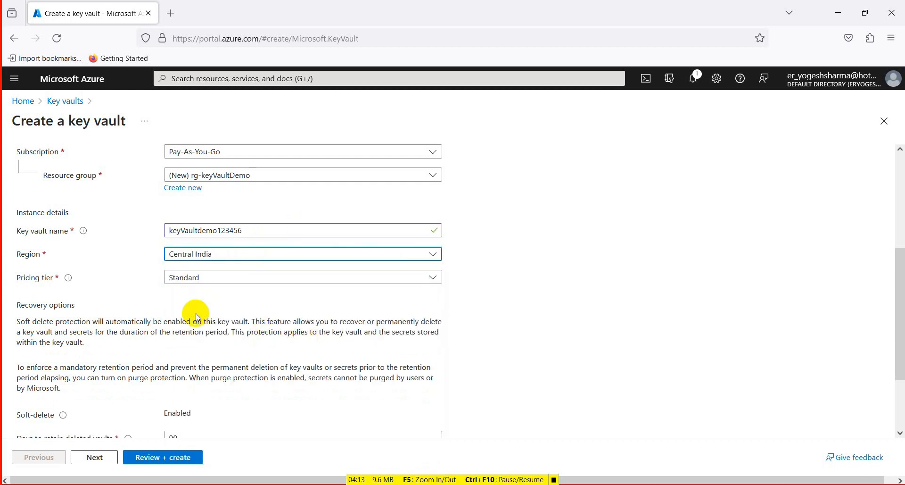
{"action": "left_click", "coordinate": [250, 279]}
{"action": "left_click", "coordinate": [251, 283]}
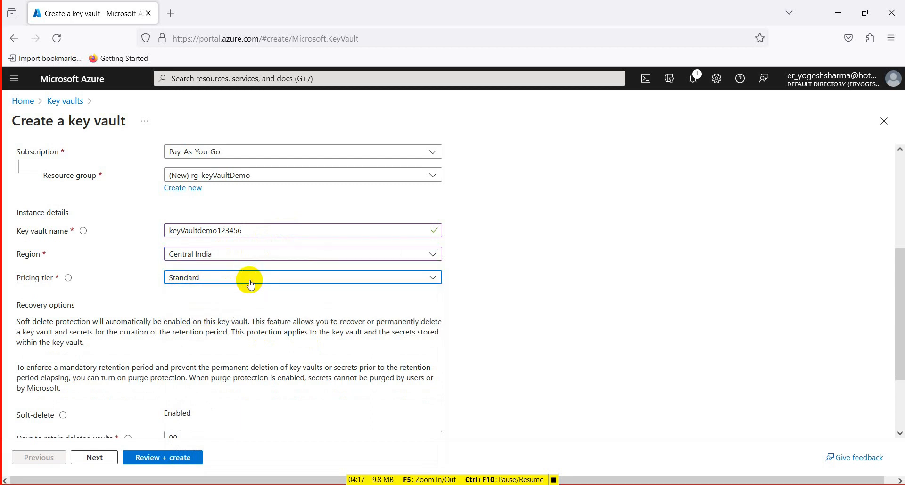
{"action": "scroll", "coordinate": [259, 339], "scroll_direction": "down", "scroll_amount": 2}
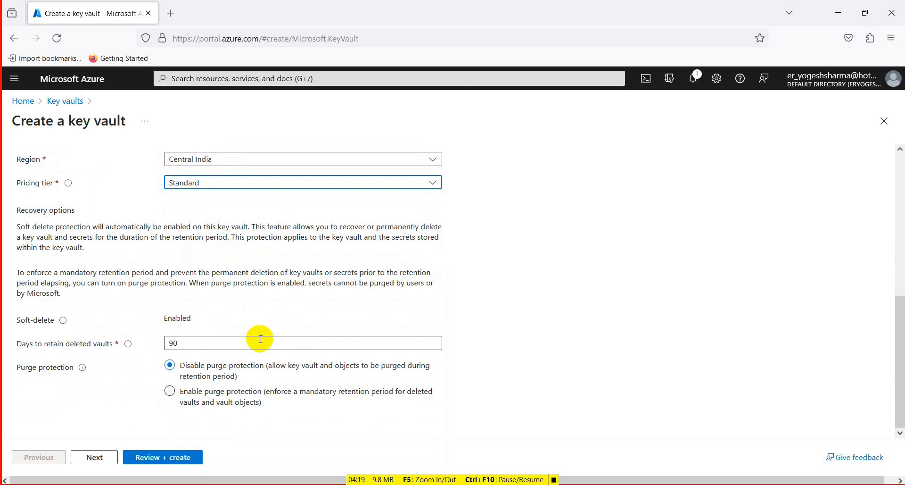
- Switch the permission model to Vault access policy and select the existing user's access policy
{"action": "left_click", "coordinate": [91, 457]}
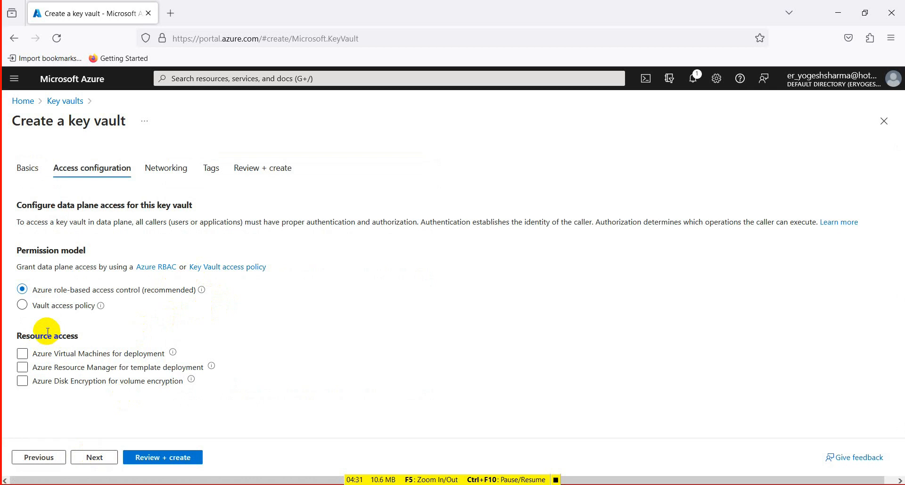
{"action": "left_click", "coordinate": [49, 306]}
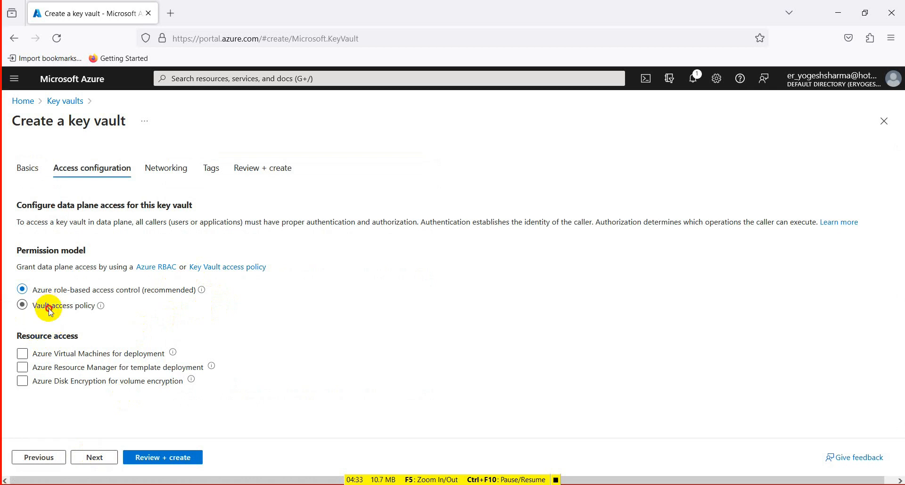
{"action": "scroll", "coordinate": [207, 348], "scroll_direction": "down", "scroll_amount": 1}
{"action": "scroll", "coordinate": [209, 352], "scroll_direction": "down", "scroll_amount": 2}
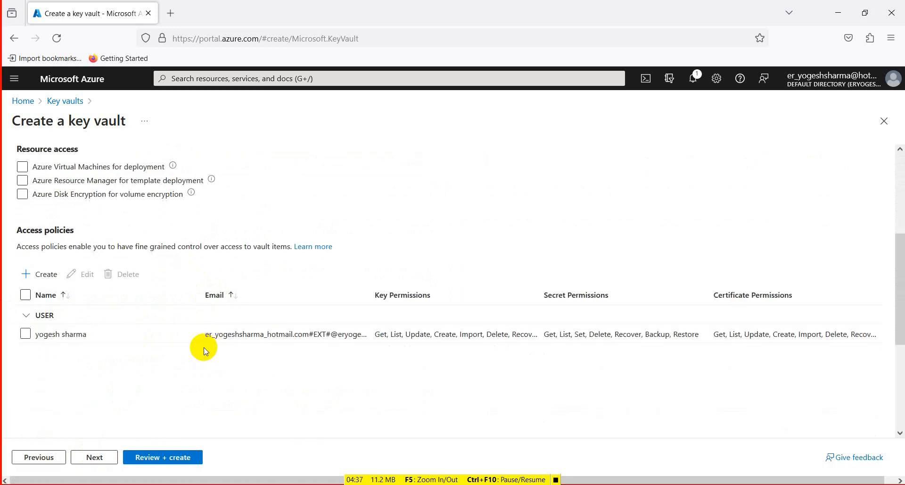
{"action": "left_click", "coordinate": [26, 334]}
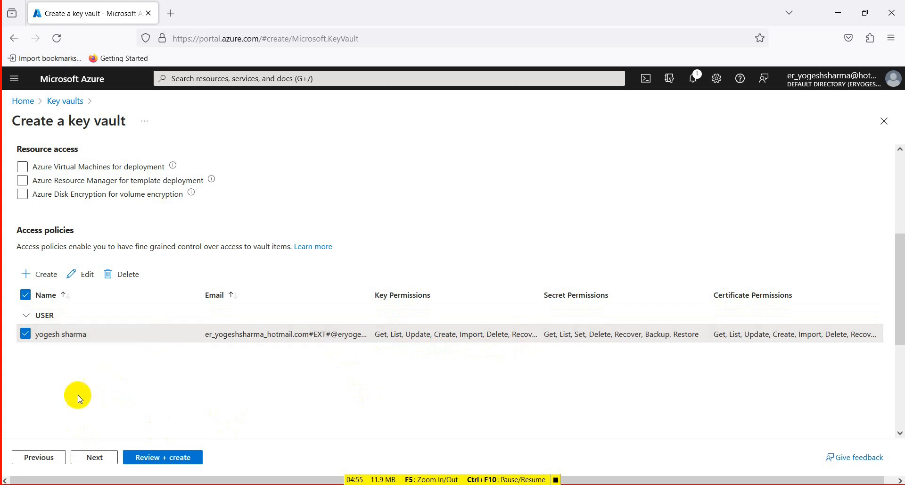
- Pass the networking settings unchanged and add a tag named keyVaultDemo with the value Demo
{"action": "left_click", "coordinate": [105, 457]}
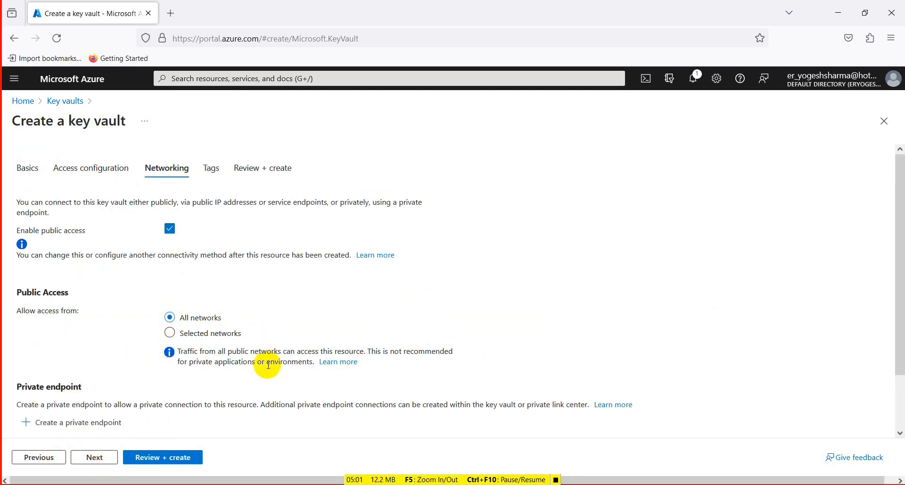
{"action": "scroll", "coordinate": [265, 366], "scroll_direction": "down", "scroll_amount": 2}
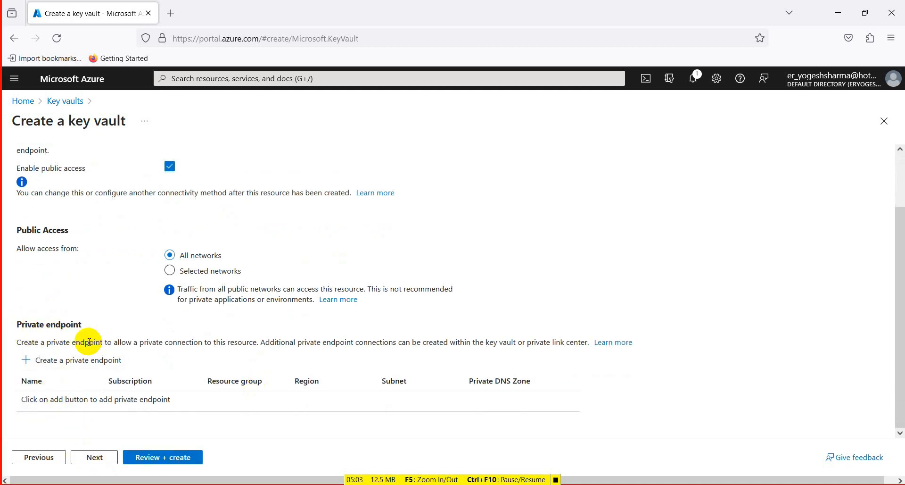
{"action": "left_click", "coordinate": [94, 456]}
{"action": "left_click", "coordinate": [62, 254]}
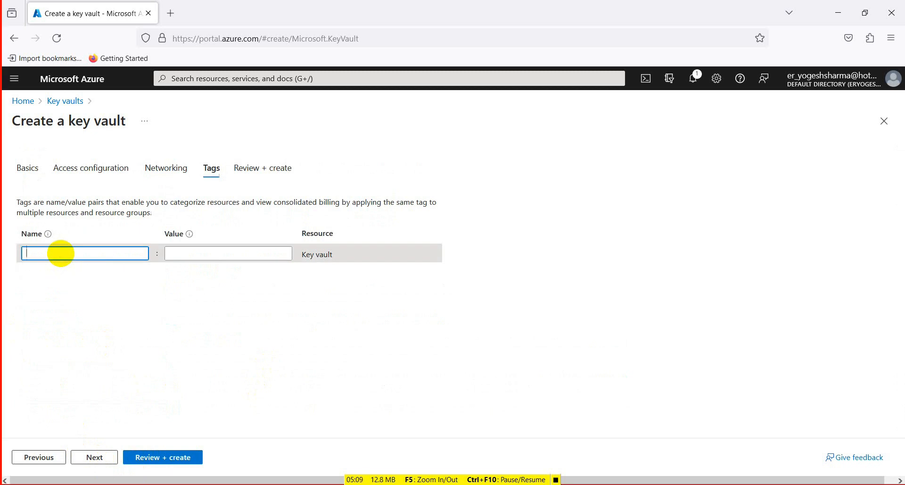
{"action": "type", "text": "keyVaultDemo"}
{"action": "key", "text": "Tab"}
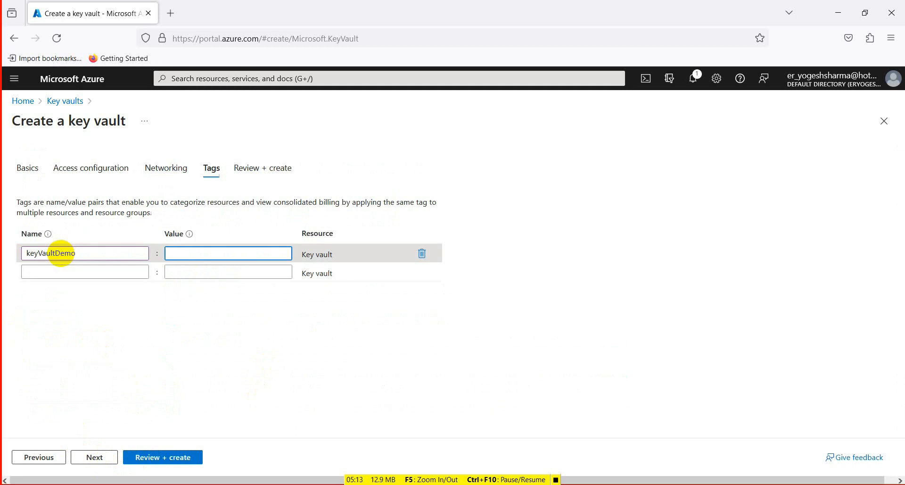
{"action": "type", "text": "Demo"}
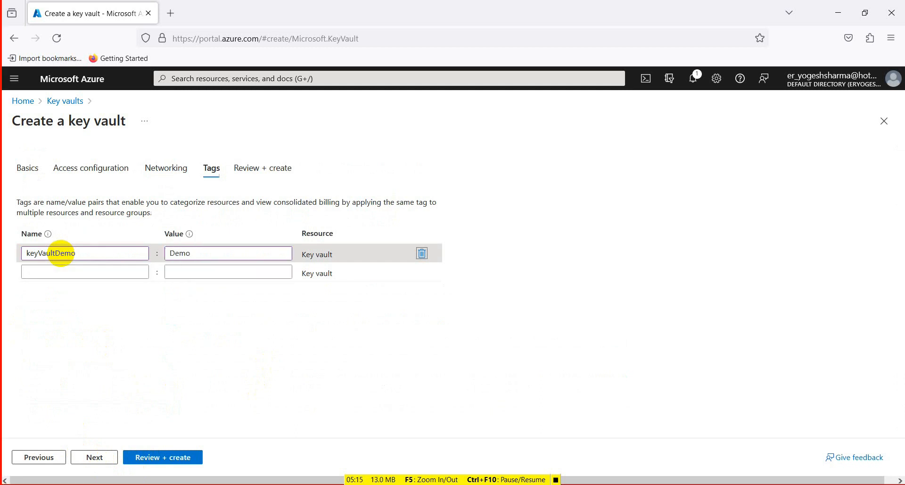
- Review the settings and create the key vault
{"action": "left_click", "coordinate": [98, 457]}
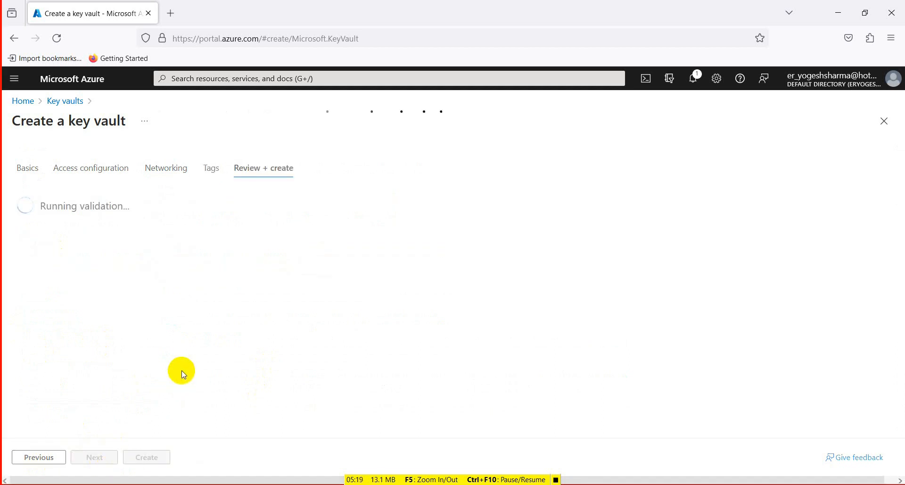
{"action": "scroll", "coordinate": [182, 371], "scroll_direction": "down", "scroll_amount": 2}
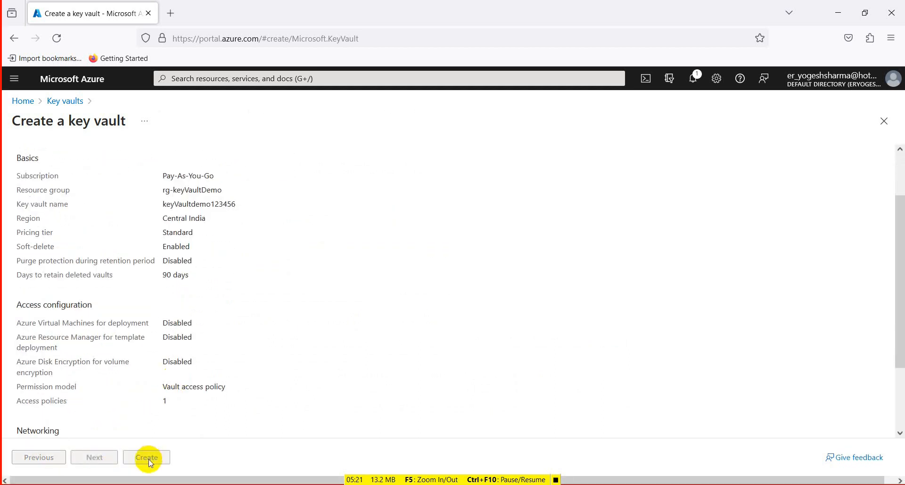
{"action": "scroll", "coordinate": [172, 429], "scroll_direction": "down", "scroll_amount": 3}
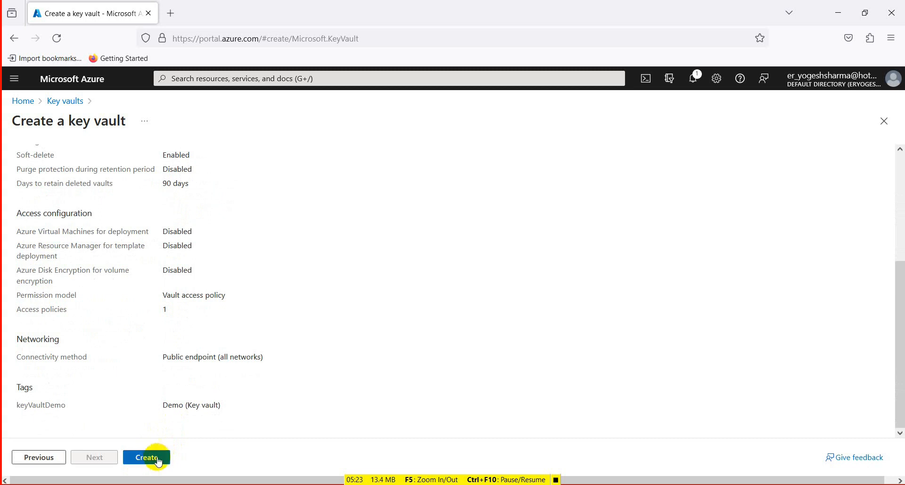
{"action": "left_click", "coordinate": [147, 457]}
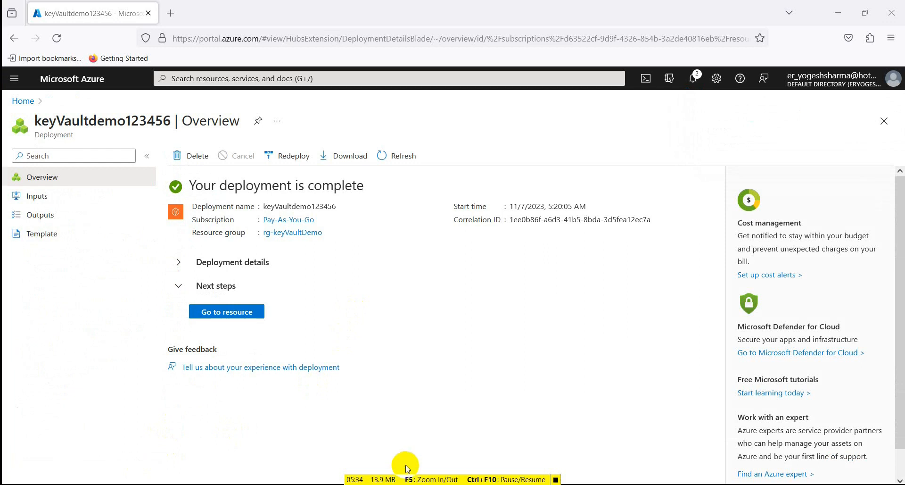
- Return home, open the keyVaultdemo123456 vault, and select its Vault URI
{"action": "left_click", "coordinate": [18, 101]}
{"action": "scroll", "coordinate": [280, 332], "scroll_direction": "down", "scroll_amount": 2}
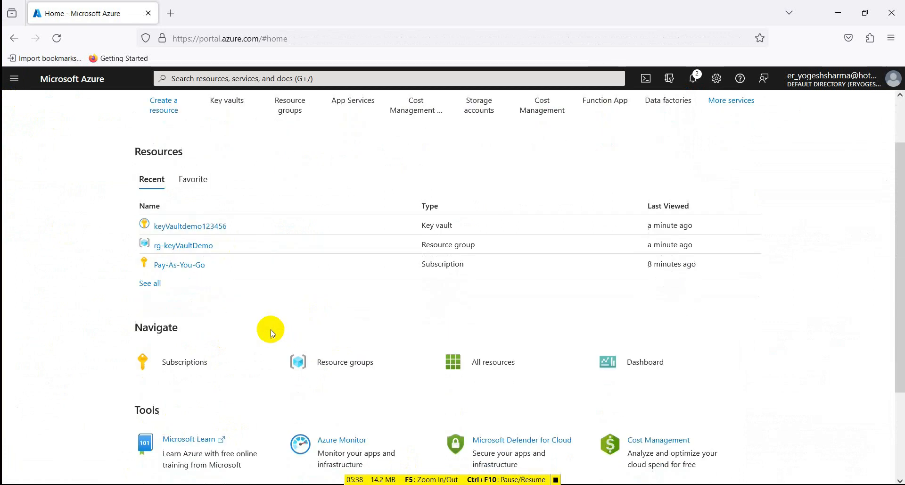
{"action": "left_click", "coordinate": [192, 230]}
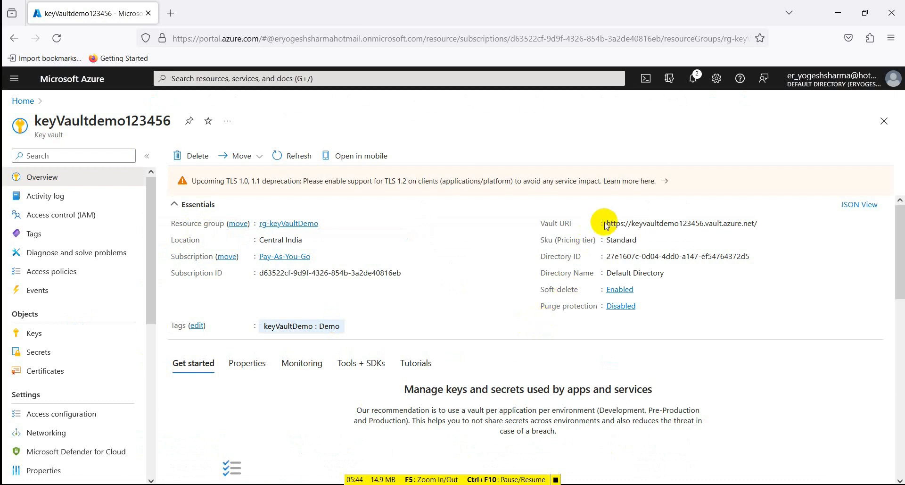
{"action": "left_click_drag", "start_coordinate": [607, 223], "coordinate": [758, 223]}
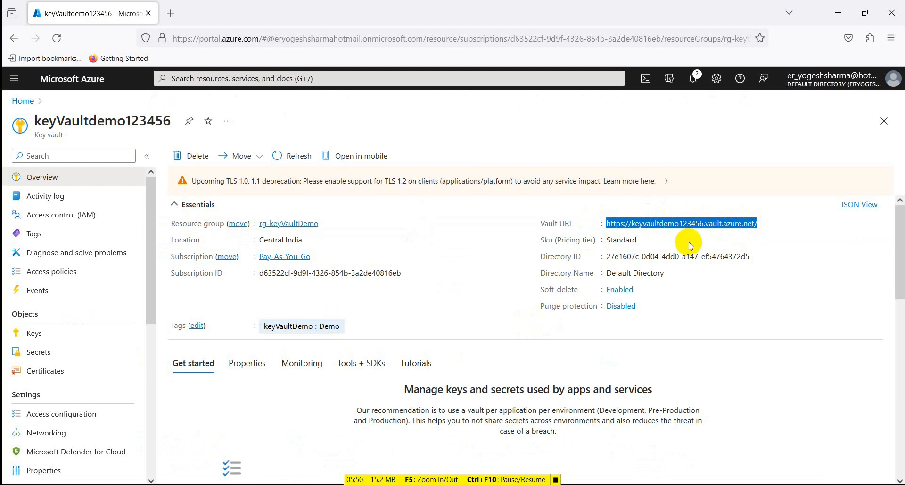
- Start generating a new secret in the vault named connstring and enter its secret value
{"action": "left_click", "coordinate": [36, 358]}
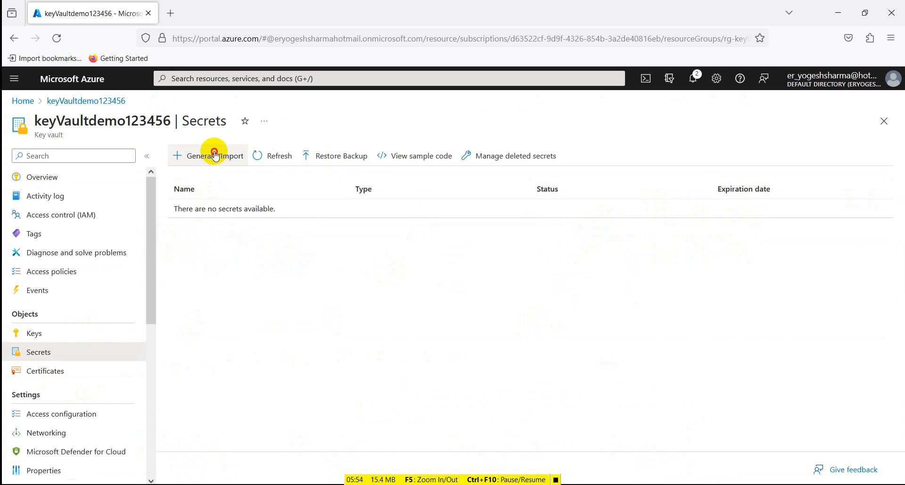
{"action": "left_click", "coordinate": [215, 154]}
{"action": "left_click", "coordinate": [214, 189]}
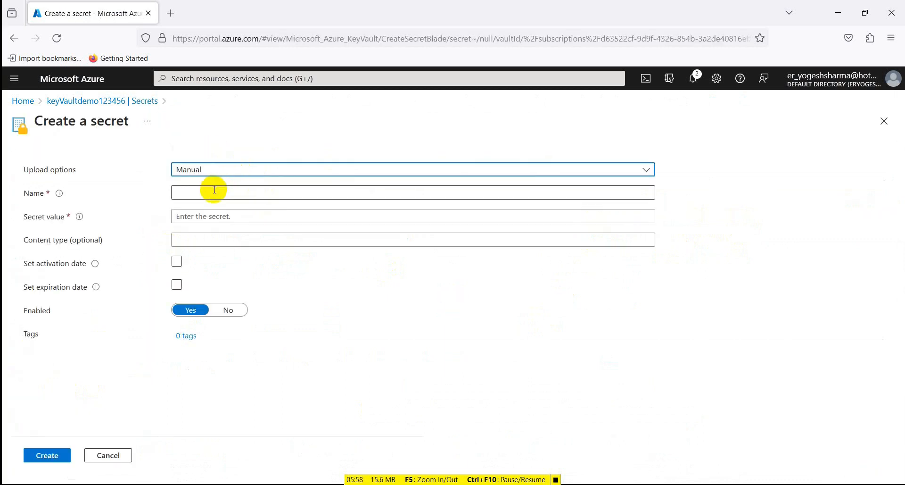
{"action": "left_click", "coordinate": [203, 191]}
{"action": "type", "text": "connstring"}
{"action": "left_click", "coordinate": [261, 217]}
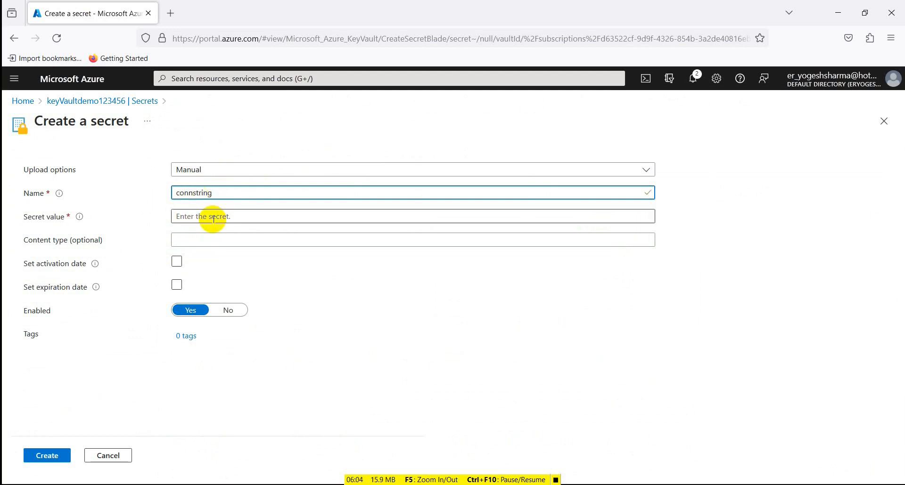
{"action": "type", "text": "••••••••••••••••"}
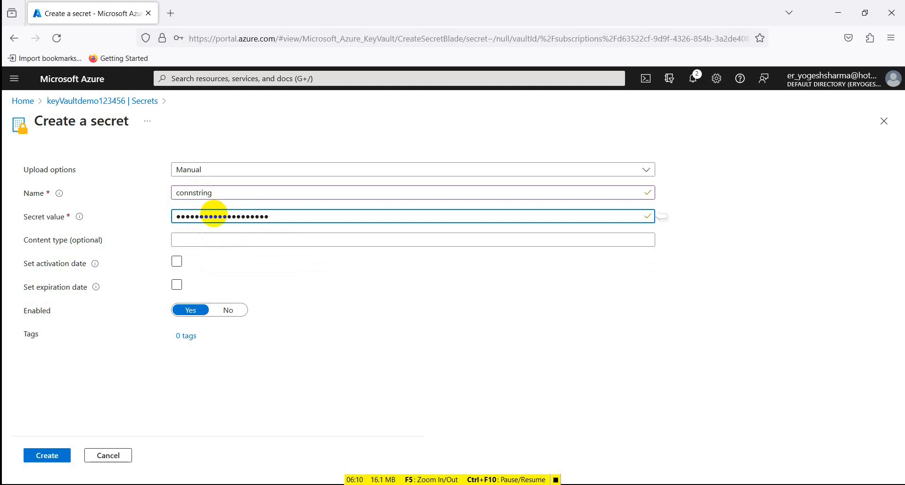
- Enable an activation date and create the secret, declining the browser's offer to save the login
{"action": "left_click", "coordinate": [203, 239]}
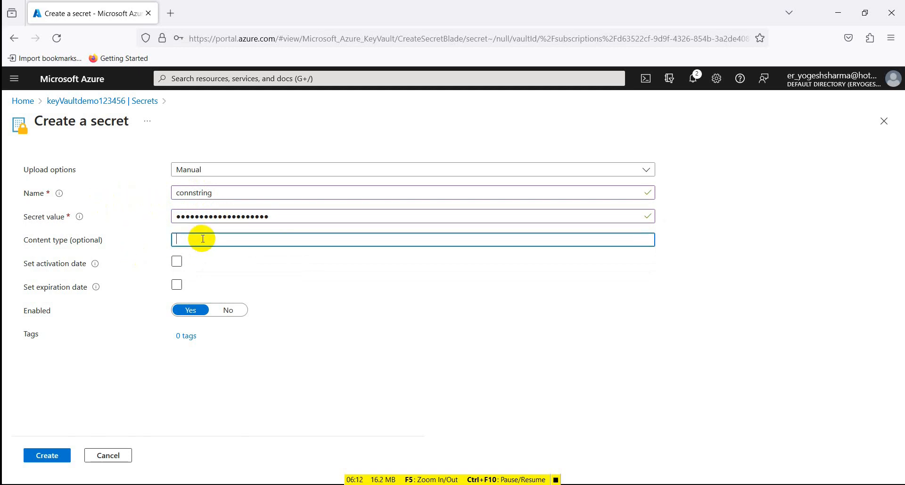
{"action": "left_click", "coordinate": [176, 263]}
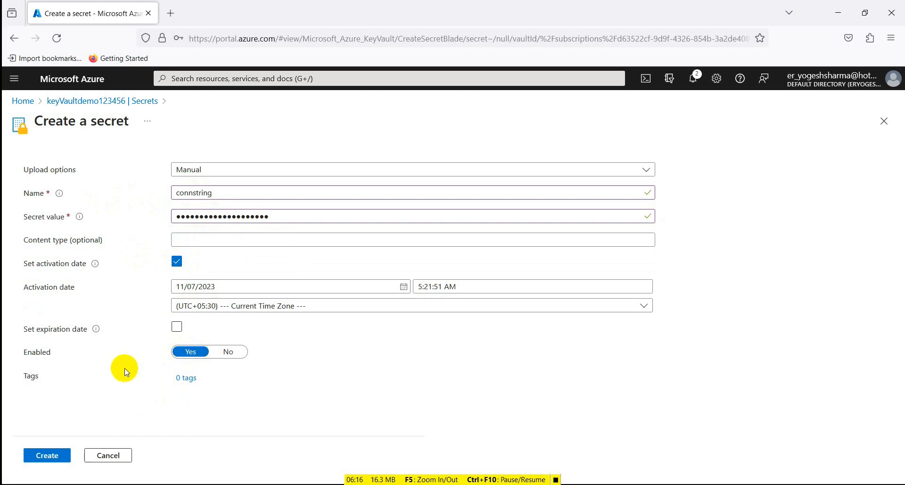
{"action": "left_click", "coordinate": [49, 455]}
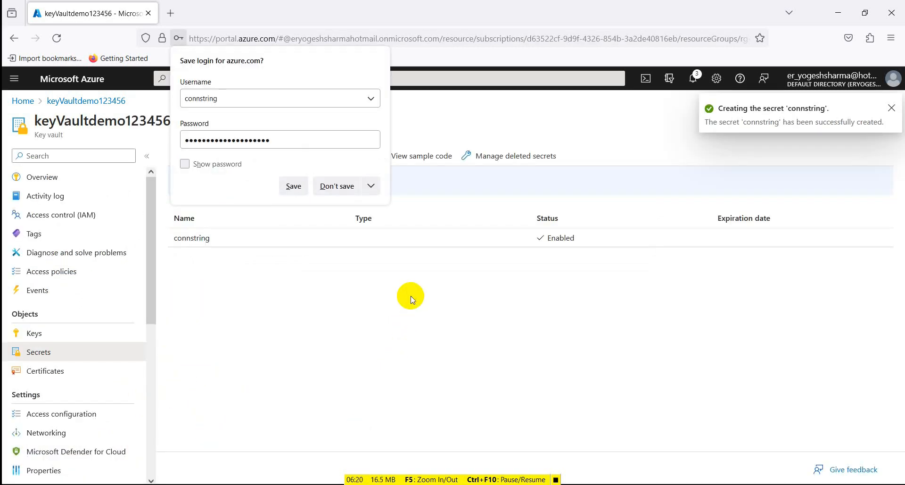
{"action": "left_click", "coordinate": [335, 186]}
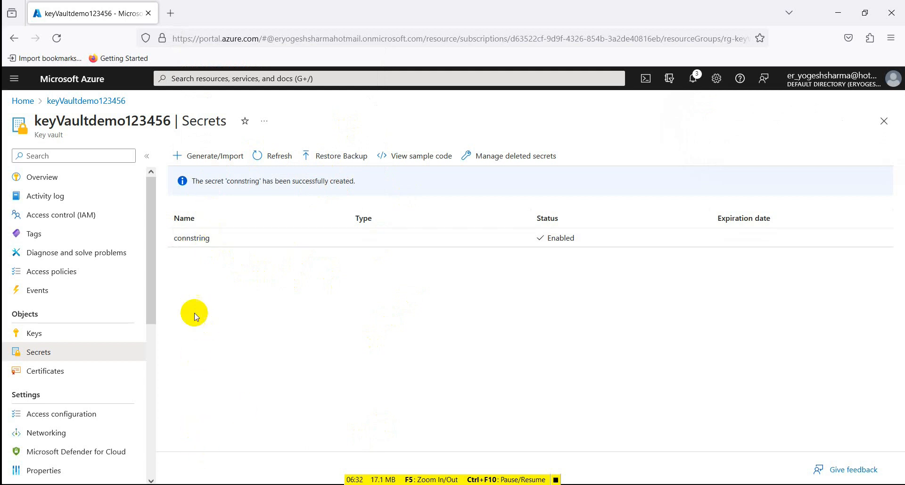
- Open the connstring secret to view its versions
{"action": "left_click", "coordinate": [194, 238]}
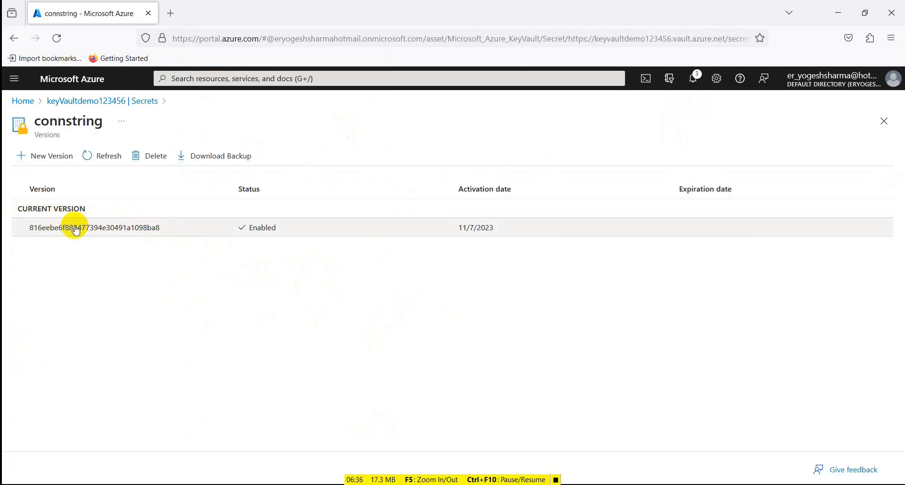
- Open the current version of the connstring secret and reveal its secret value
{"action": "left_click", "coordinate": [90, 236]}
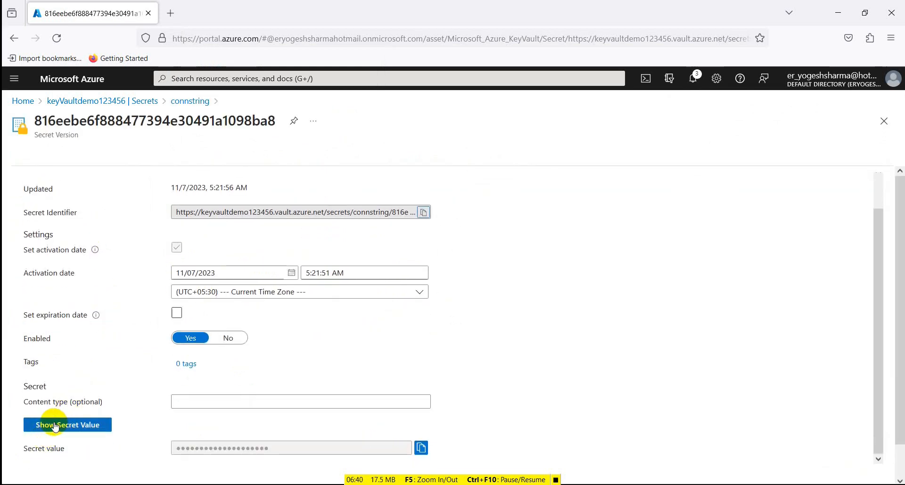
{"action": "left_click", "coordinate": [54, 426]}
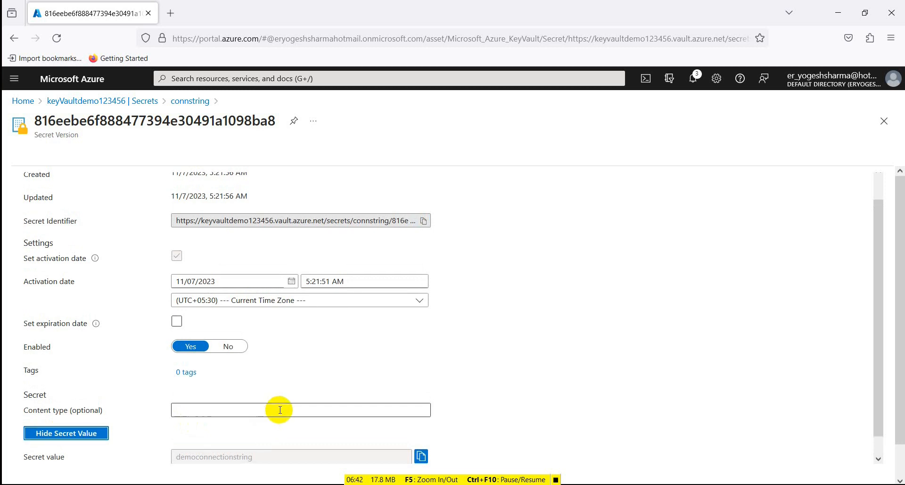
{"action": "scroll", "coordinate": [264, 434], "scroll_direction": "down", "scroll_amount": 1}
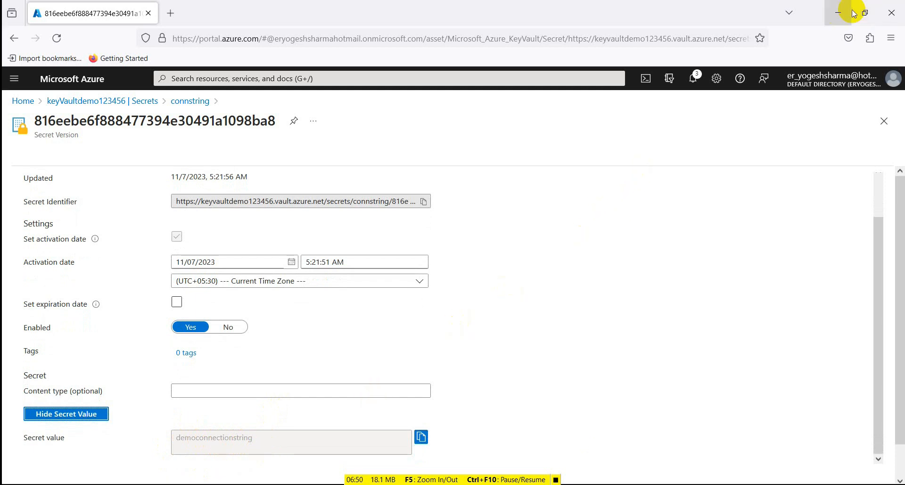
- Switch to the console app code and inspect the keyVaultName and secretName values in Program.cs
{"action": "key", "text": "alt+Tab"}
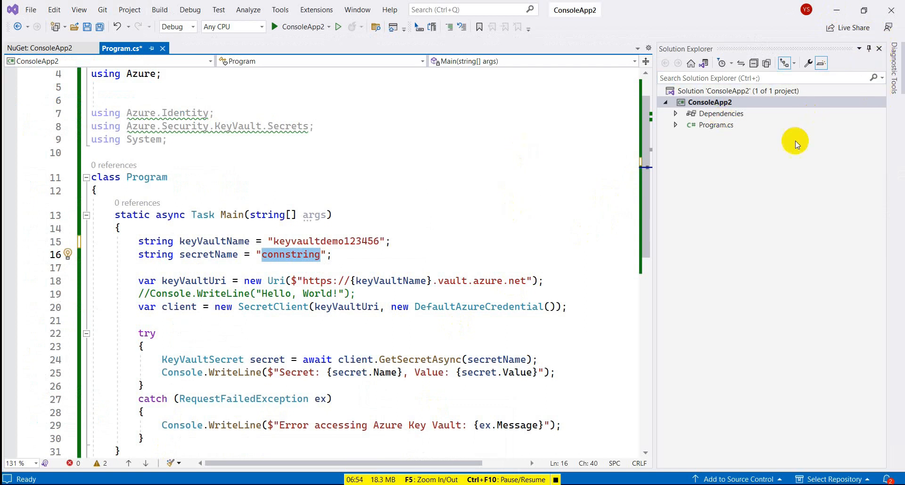
{"action": "scroll", "coordinate": [421, 322], "scroll_direction": "down", "scroll_amount": 2}
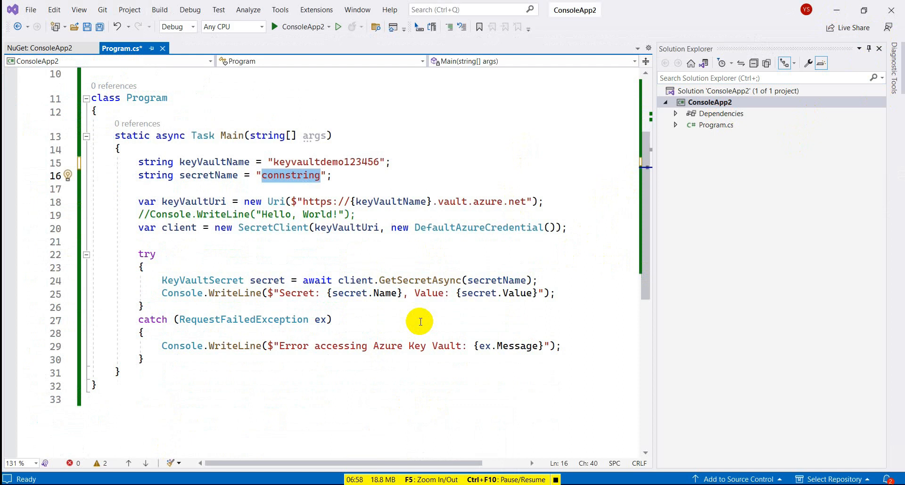
{"action": "left_click", "coordinate": [221, 163]}
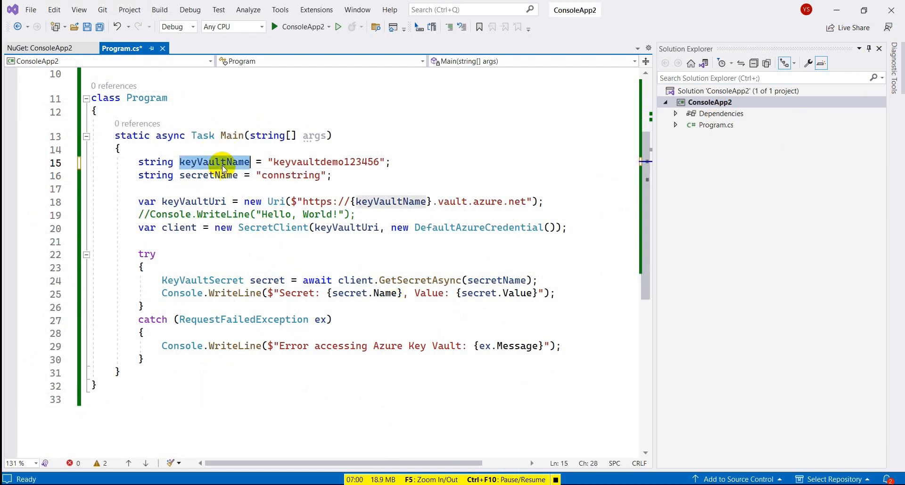
{"action": "double_click", "coordinate": [340, 162]}
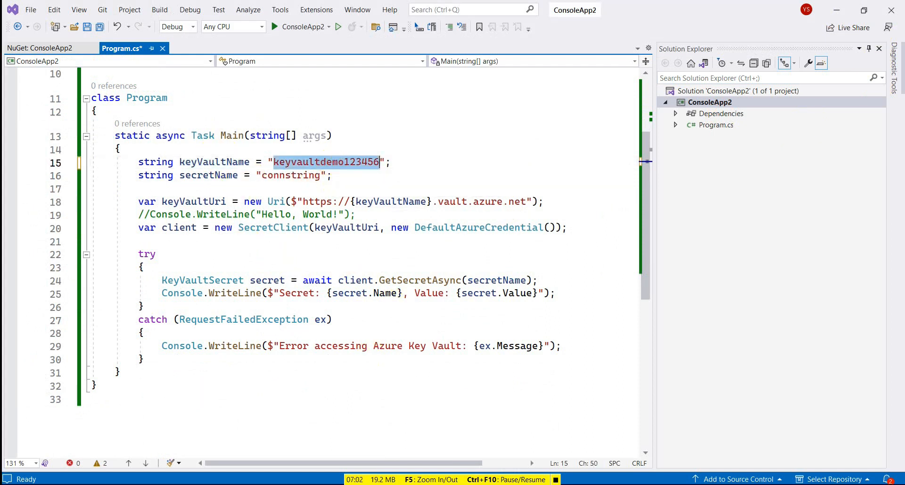
{"action": "key", "text": "alt+Tab"}
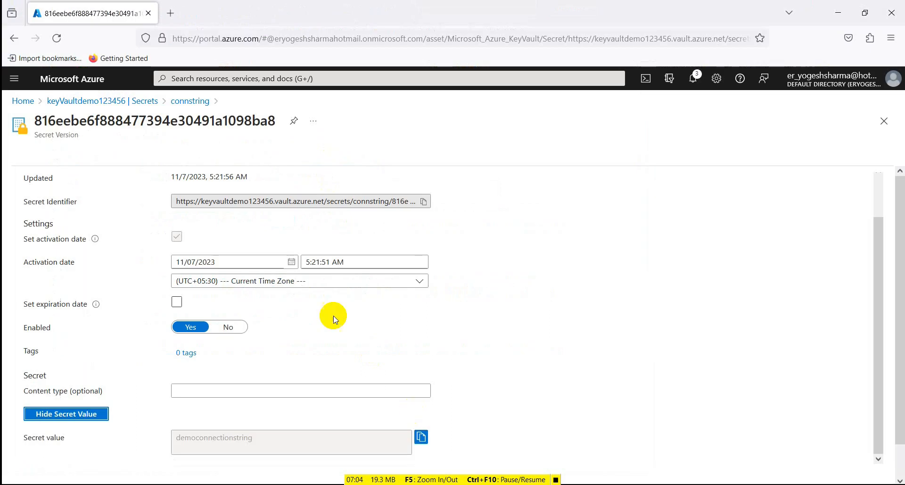
- Return home, open the keyVaultdemo123456 vault, and select the vault name within its Vault URI
{"action": "left_click", "coordinate": [118, 101]}
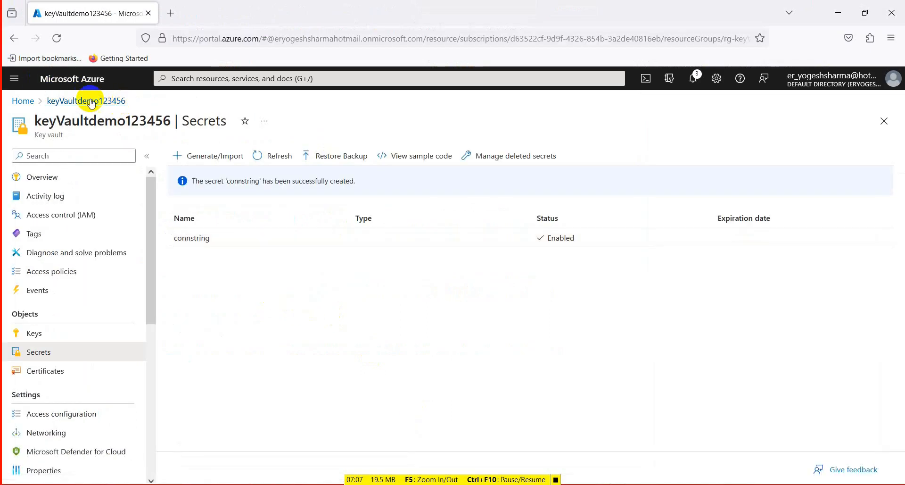
{"action": "left_click", "coordinate": [23, 101]}
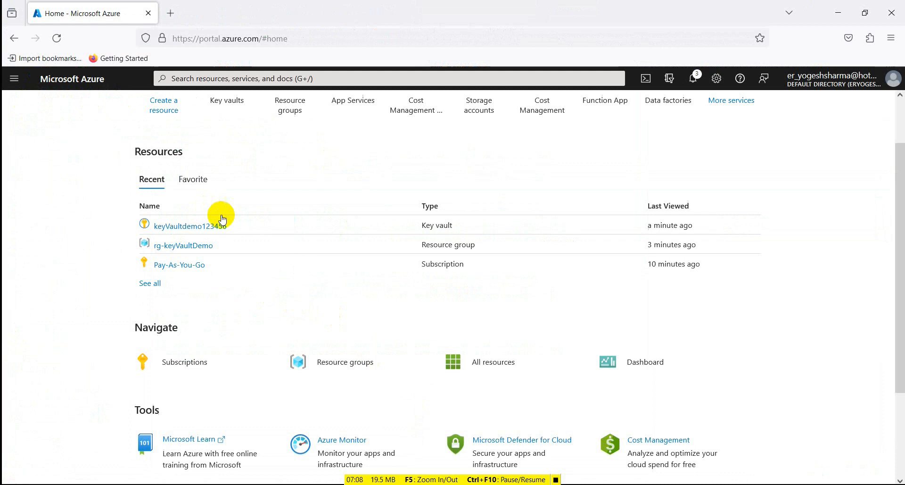
{"action": "left_click", "coordinate": [194, 228]}
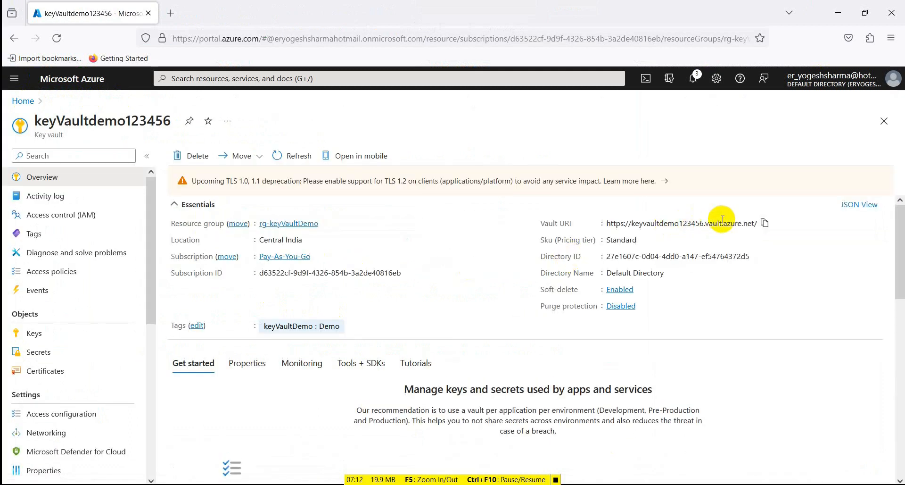
{"action": "mouse_move", "coordinate": [762, 227]}
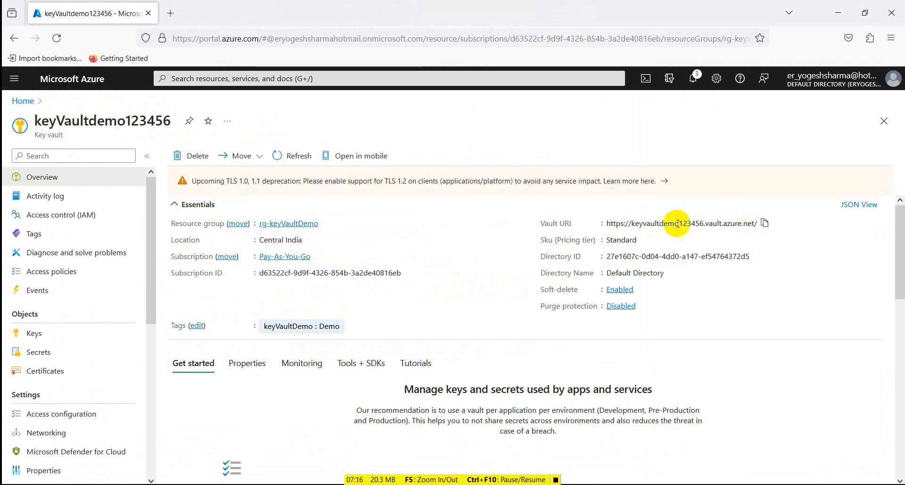
{"action": "left_click_drag", "start_coordinate": [635, 224], "coordinate": [704, 223]}
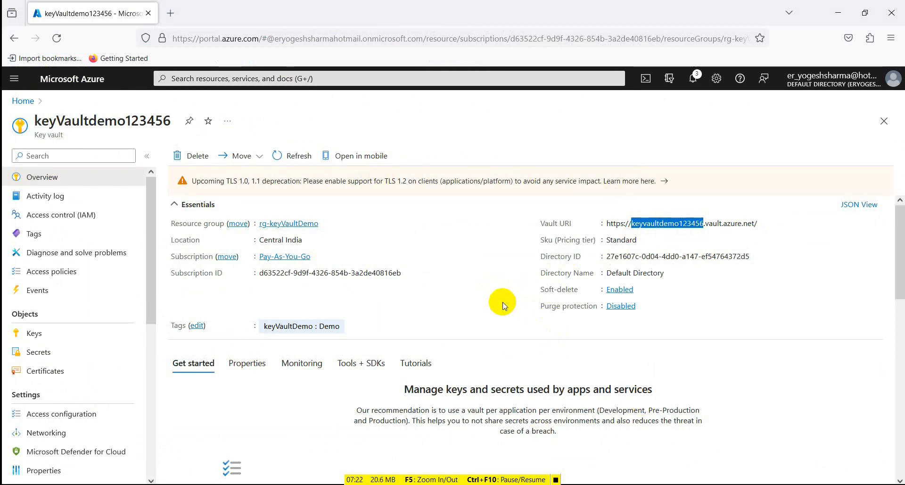
{"action": "scroll", "coordinate": [374, 450], "scroll_direction": "down", "scroll_amount": 5}
{"action": "scroll", "coordinate": [454, 339], "scroll_direction": "up", "scroll_amount": 5}
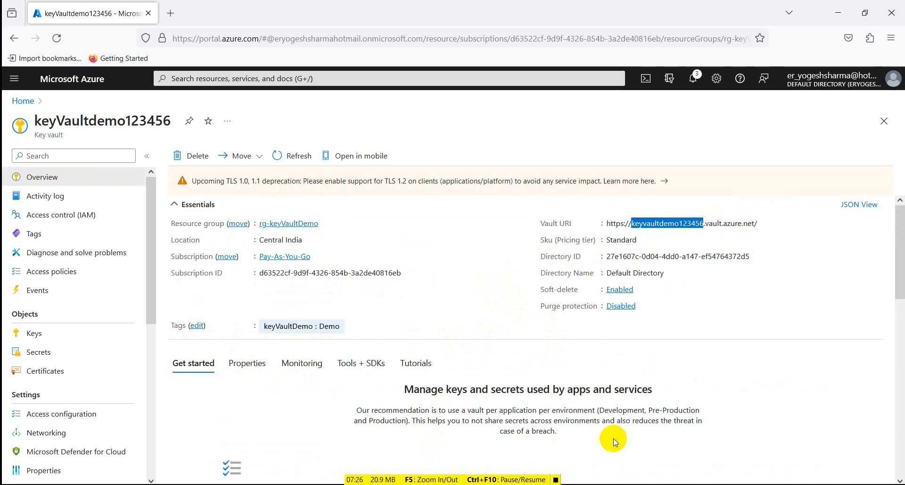
- Compare the secretName, keyVaultName and vault URI construction lines in Program.cs with the portal values
{"action": "key", "text": "alt+Tab"}
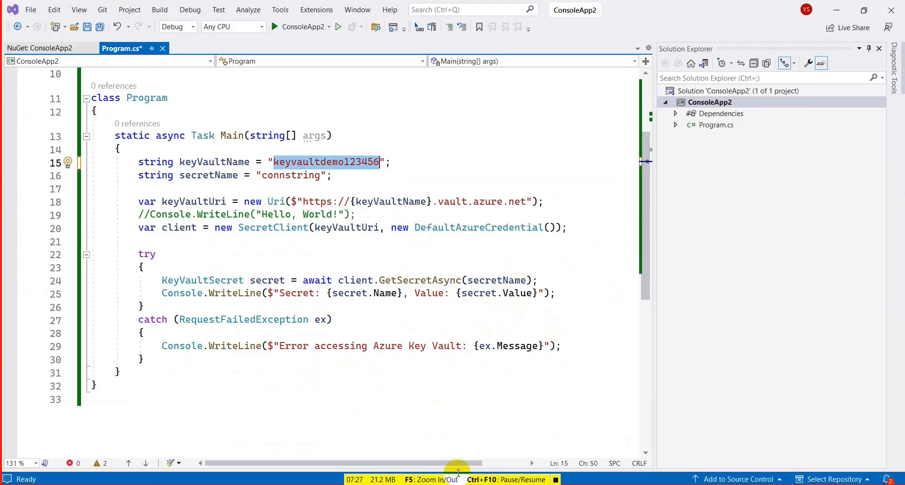
{"action": "double_click", "coordinate": [265, 176]}
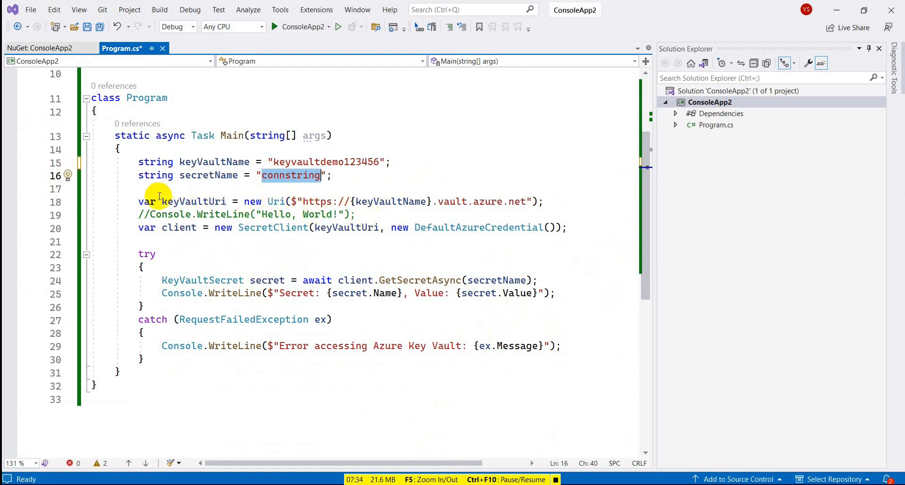
{"action": "left_click", "coordinate": [174, 203]}
{"action": "left_click_drag", "start_coordinate": [303, 201], "coordinate": [421, 202]}
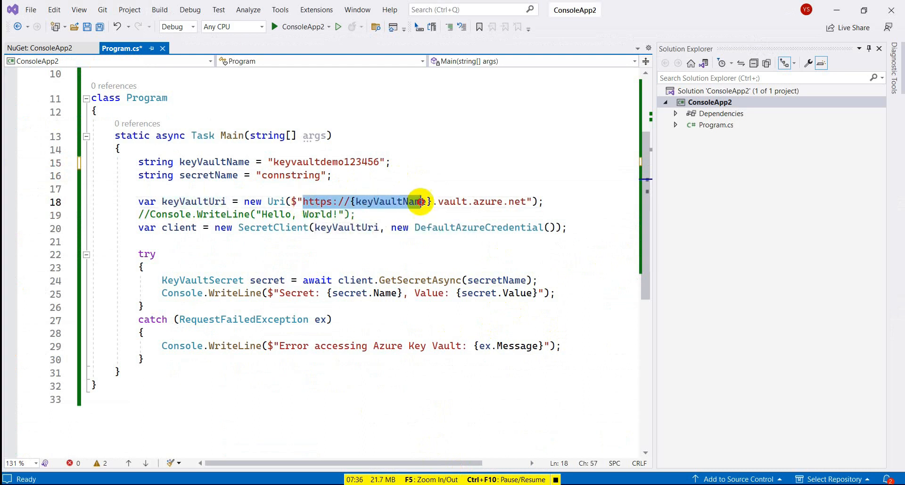
{"action": "left_click", "coordinate": [526, 201]}
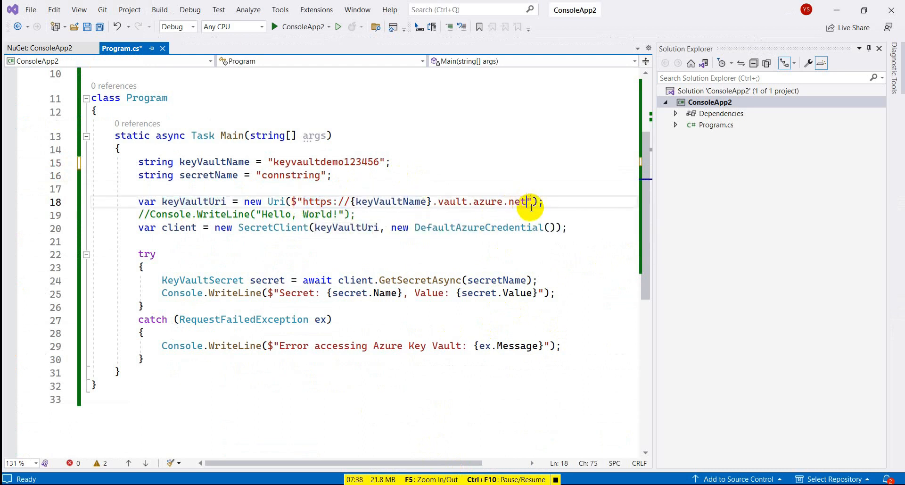
{"action": "left_click_drag", "start_coordinate": [524, 202], "coordinate": [431, 202]}
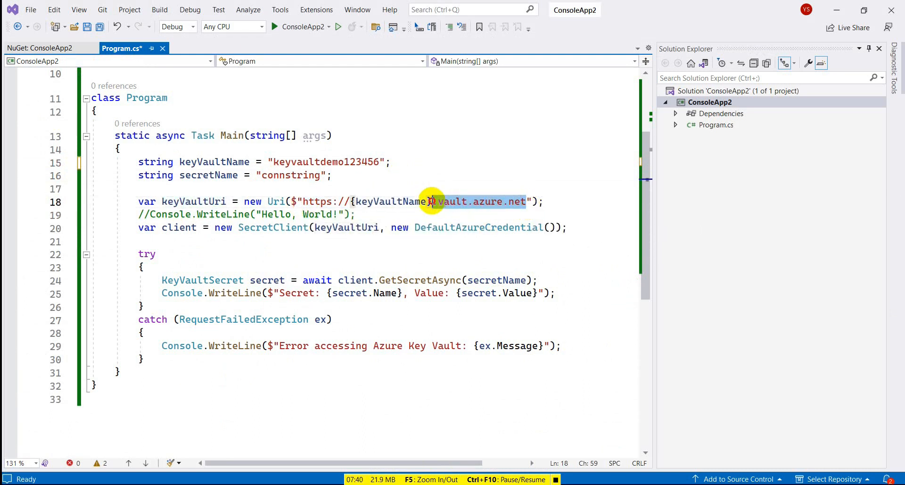
{"action": "left_click", "coordinate": [364, 201]}
{"action": "left_click", "coordinate": [308, 161]}
{"action": "double_click", "coordinate": [309, 162]}
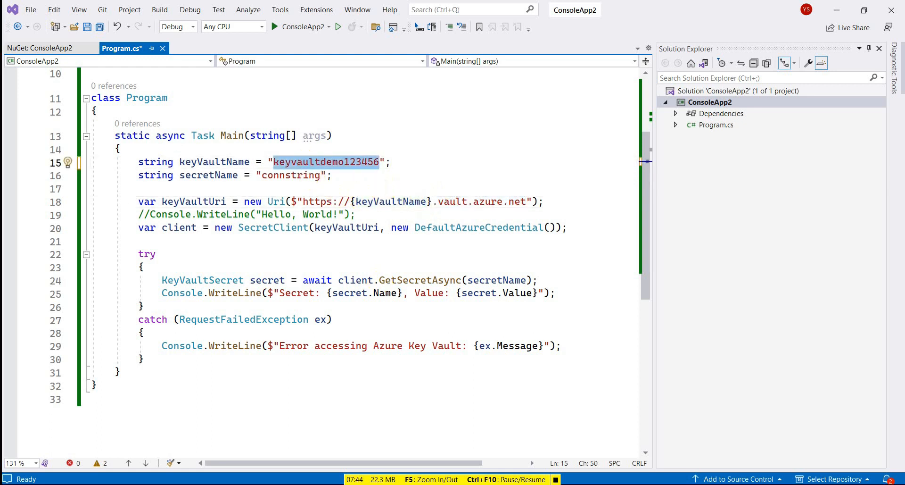
- Copy the vault's Vault URI from its overview and switch back to the code
{"action": "key", "text": "alt+Tab"}
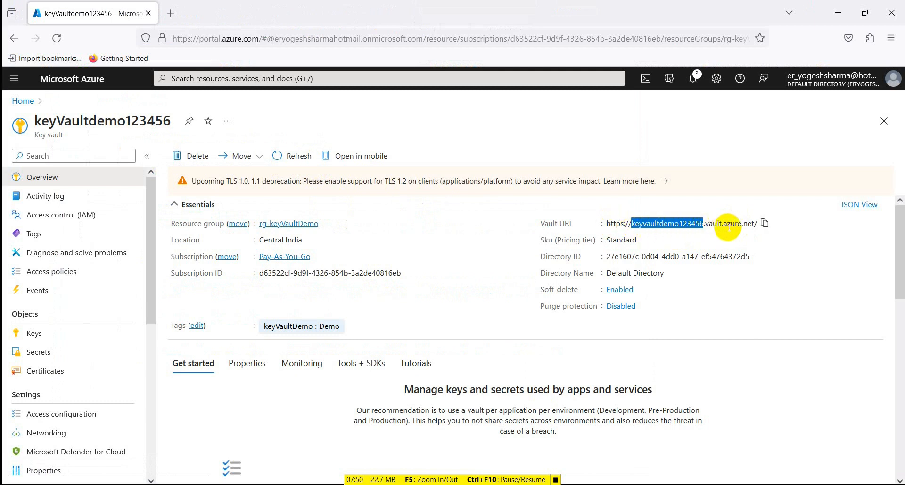
{"action": "left_click", "coordinate": [765, 224]}
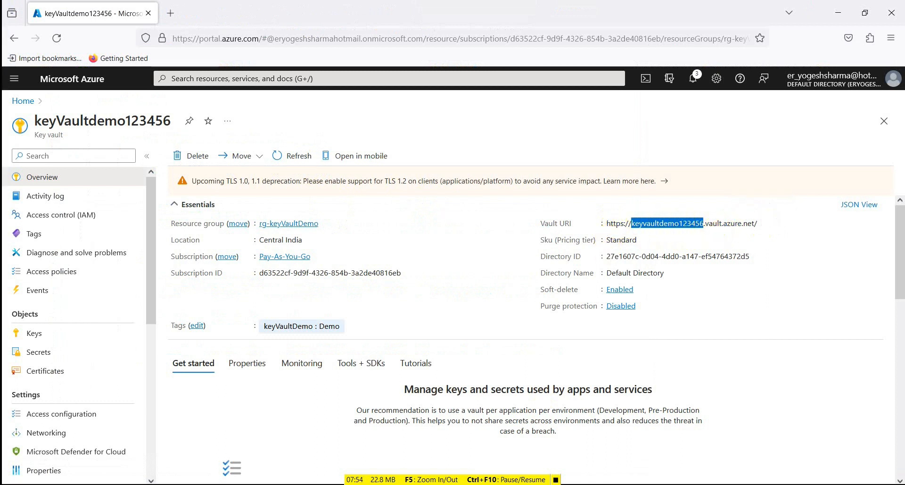
{"action": "key", "text": "alt+Tab"}
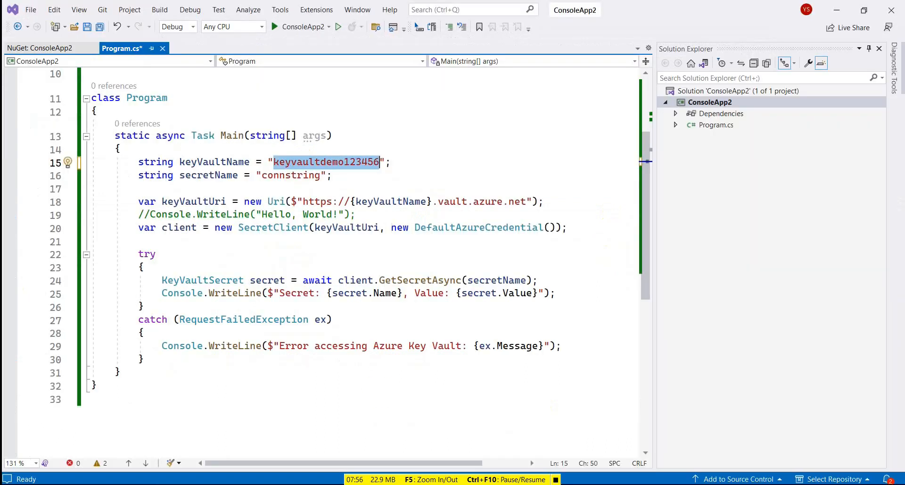
- Examine the line creating the SecretClient from the vault URI and DefaultAzureCredential
{"action": "triple_click", "coordinate": [201, 202]}
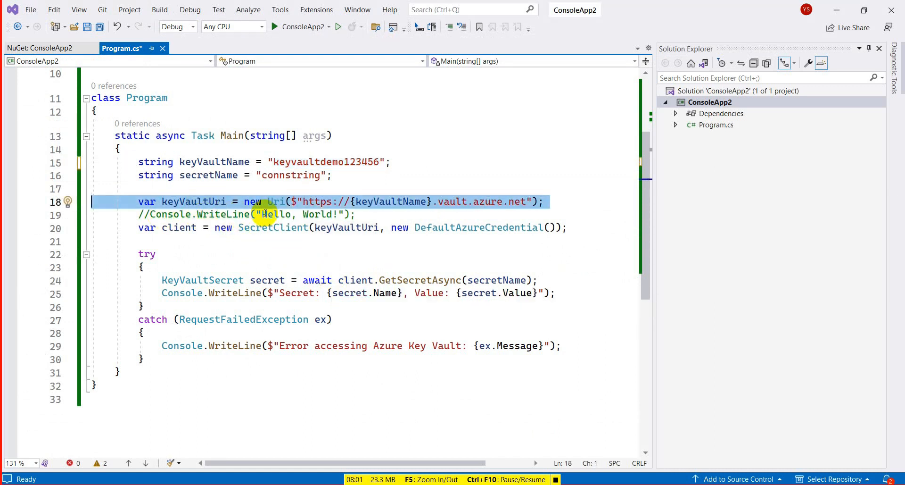
{"action": "double_click", "coordinate": [180, 227]}
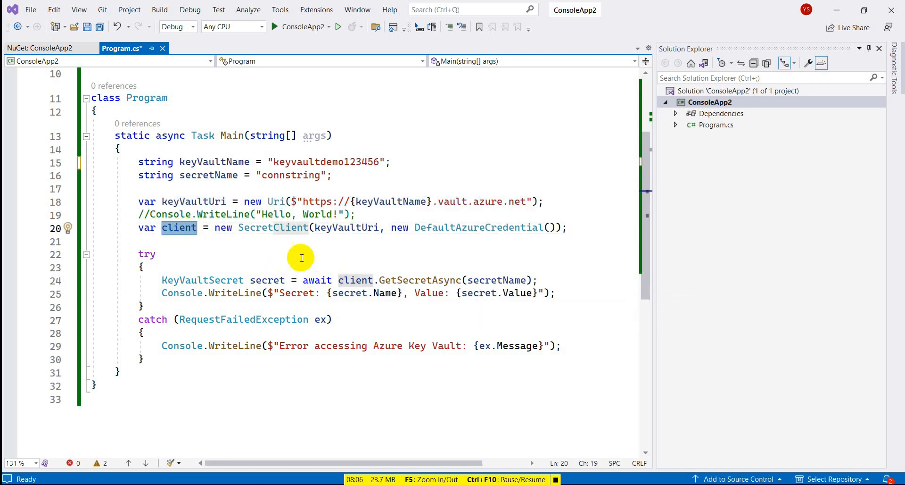
{"action": "double_click", "coordinate": [266, 228]}
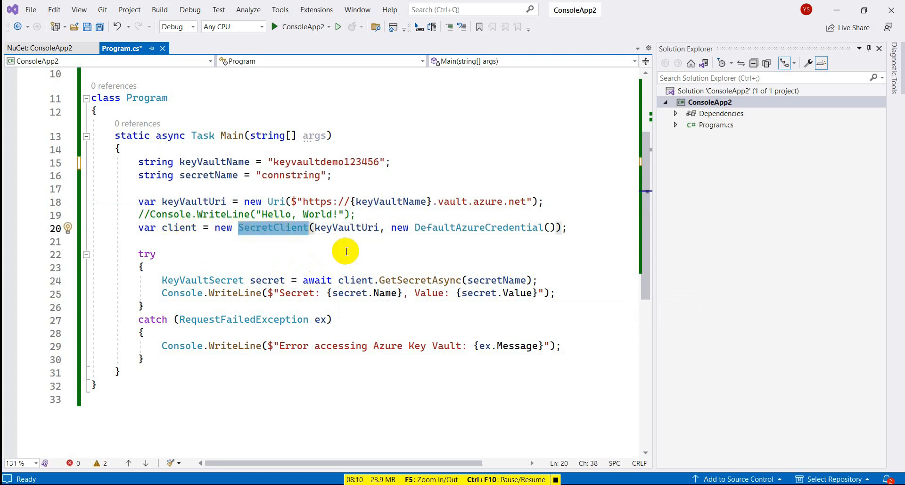
{"action": "double_click", "coordinate": [352, 229]}
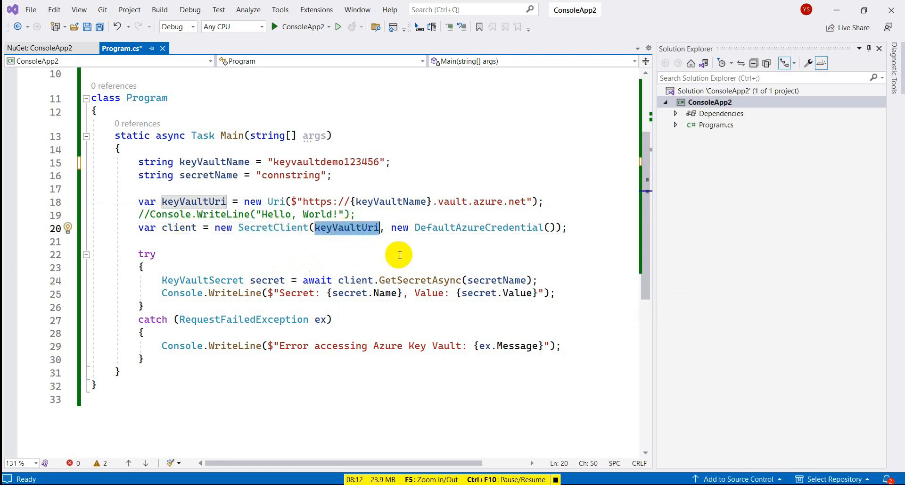
{"action": "left_click_drag", "start_coordinate": [391, 229], "coordinate": [575, 230]}
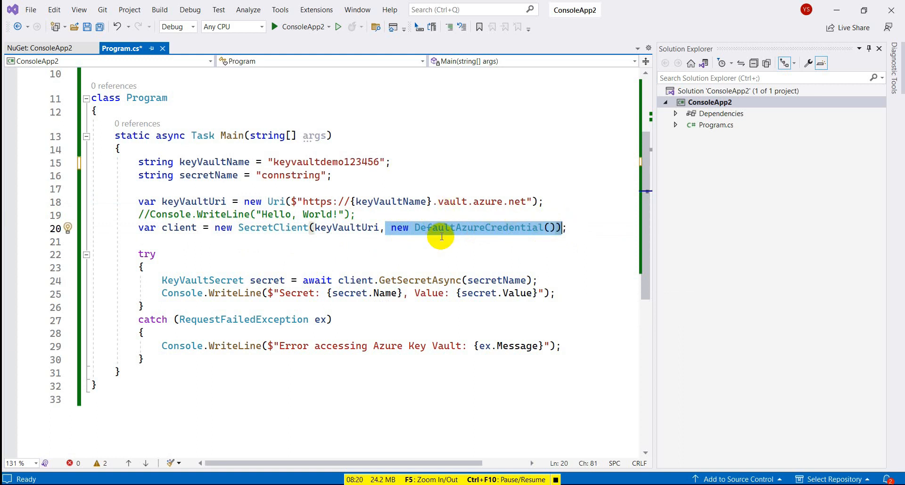
{"action": "scroll", "coordinate": [273, 340], "scroll_direction": "down", "scroll_amount": 2}
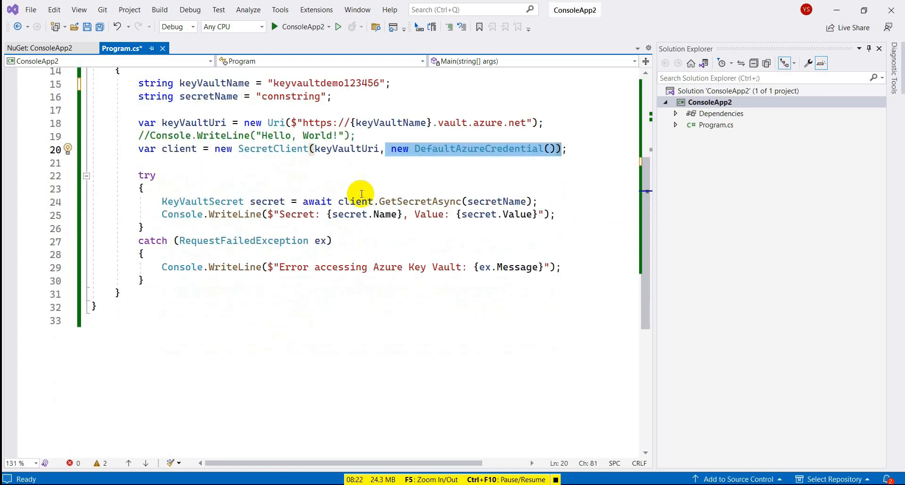
{"action": "left_click_drag", "start_coordinate": [162, 201], "coordinate": [244, 203]}
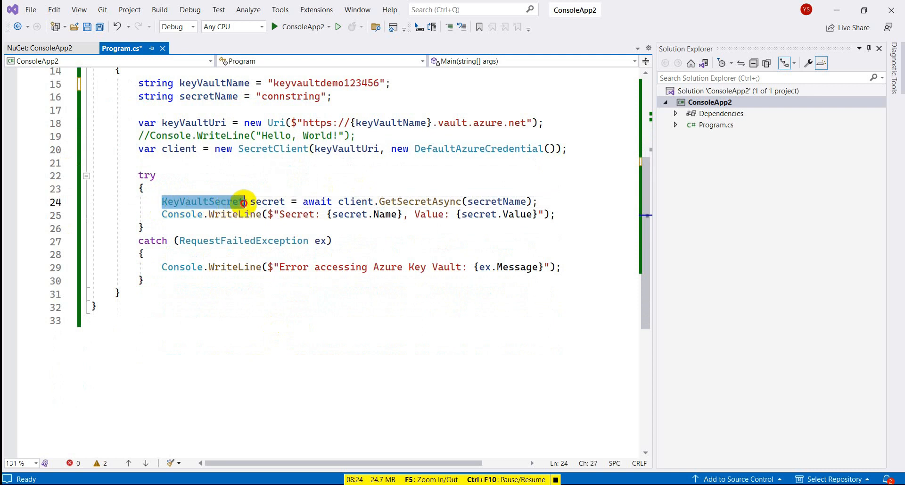
- Examine the GetSecretAsync call that retrieves the secret by its name through the client
{"action": "double_click", "coordinate": [495, 208]}
{"action": "left_click", "coordinate": [286, 96]}
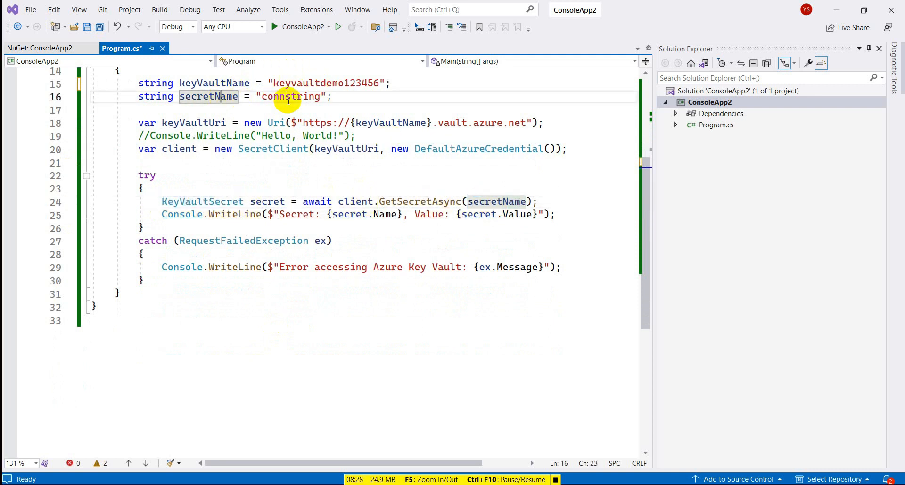
{"action": "double_click", "coordinate": [286, 97]}
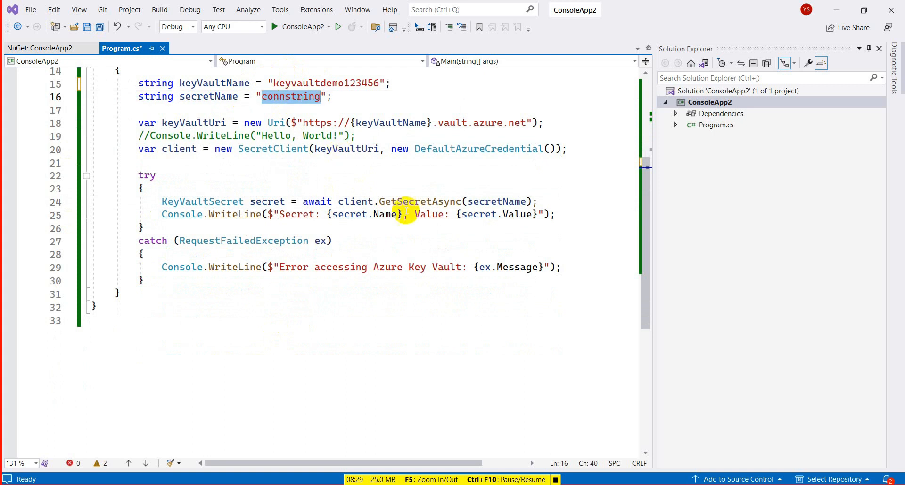
{"action": "double_click", "coordinate": [491, 202]}
{"action": "double_click", "coordinate": [316, 202]}
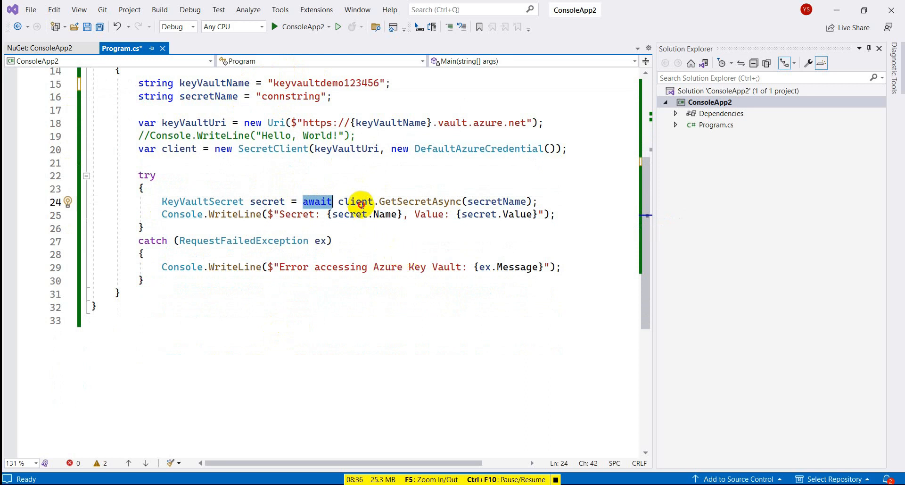
{"action": "double_click", "coordinate": [364, 203]}
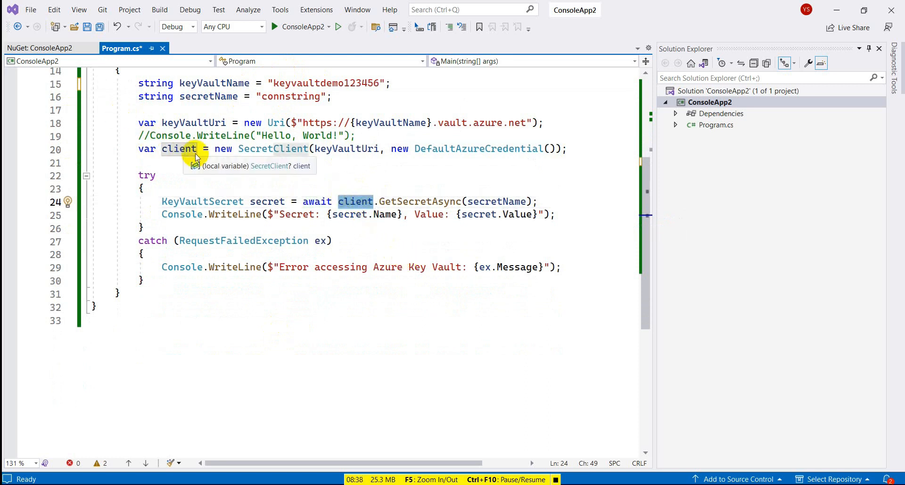
{"action": "left_click", "coordinate": [343, 148]}
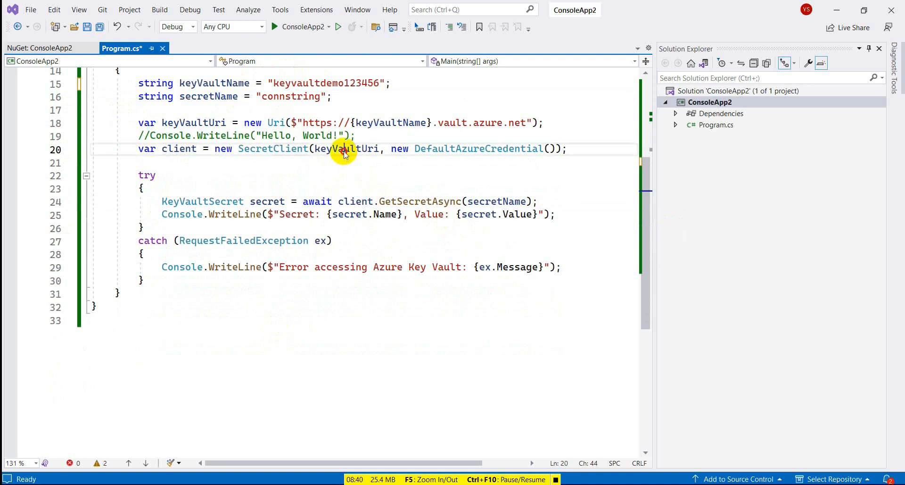
{"action": "double_click", "coordinate": [453, 152]}
{"action": "double_click", "coordinate": [427, 202]}
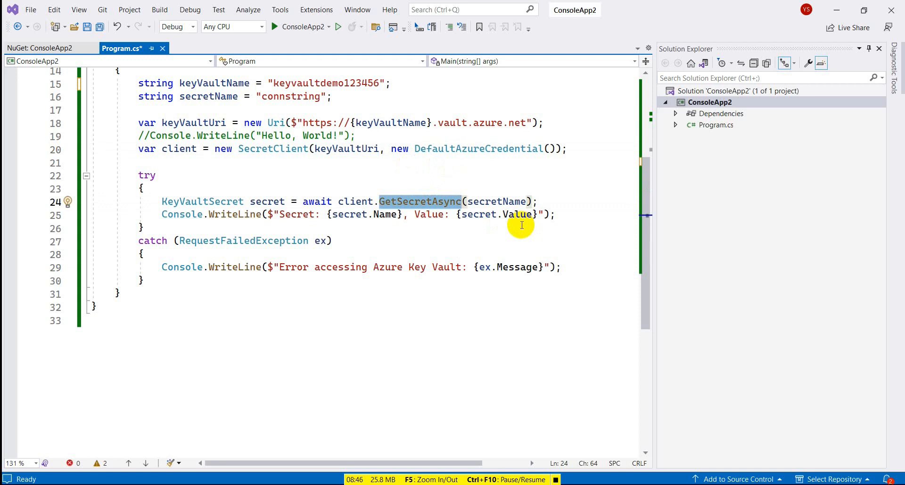
- Run the ConsoleApp2 project to fetch the connstring secret from the vault
{"action": "double_click", "coordinate": [474, 202]}
{"action": "double_click", "coordinate": [292, 96]}
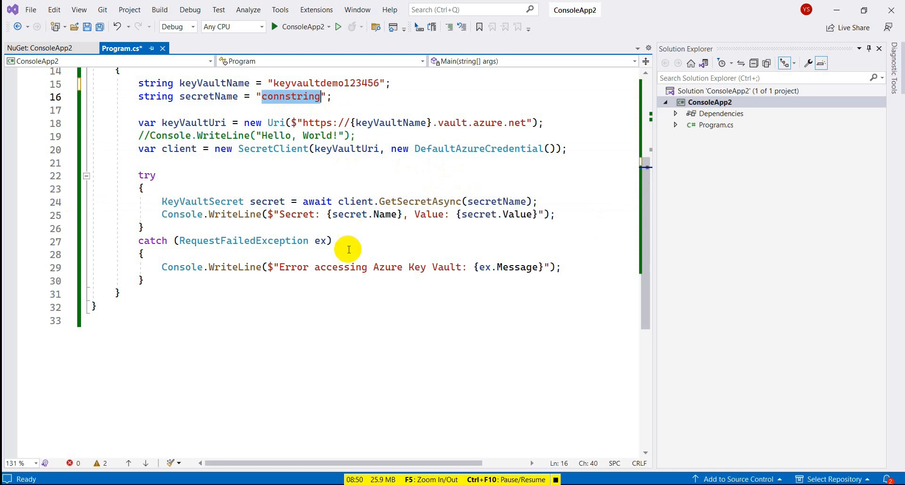
{"action": "left_click", "coordinate": [296, 26]}
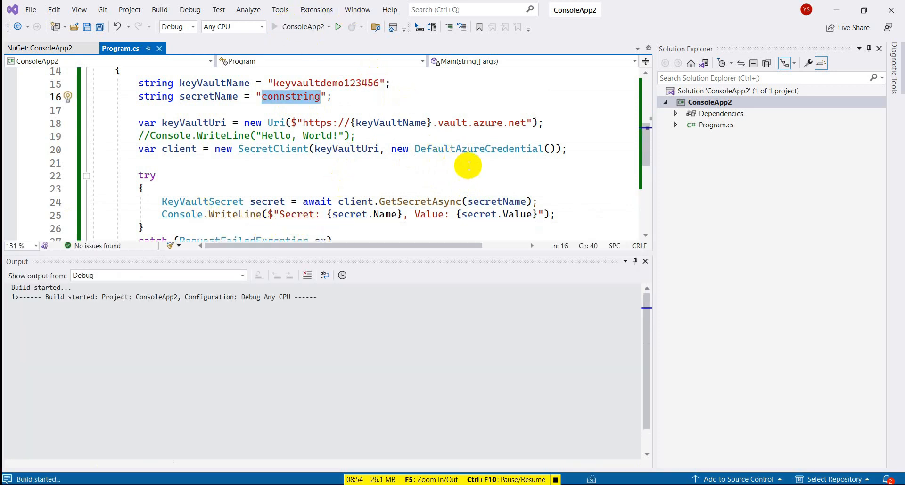